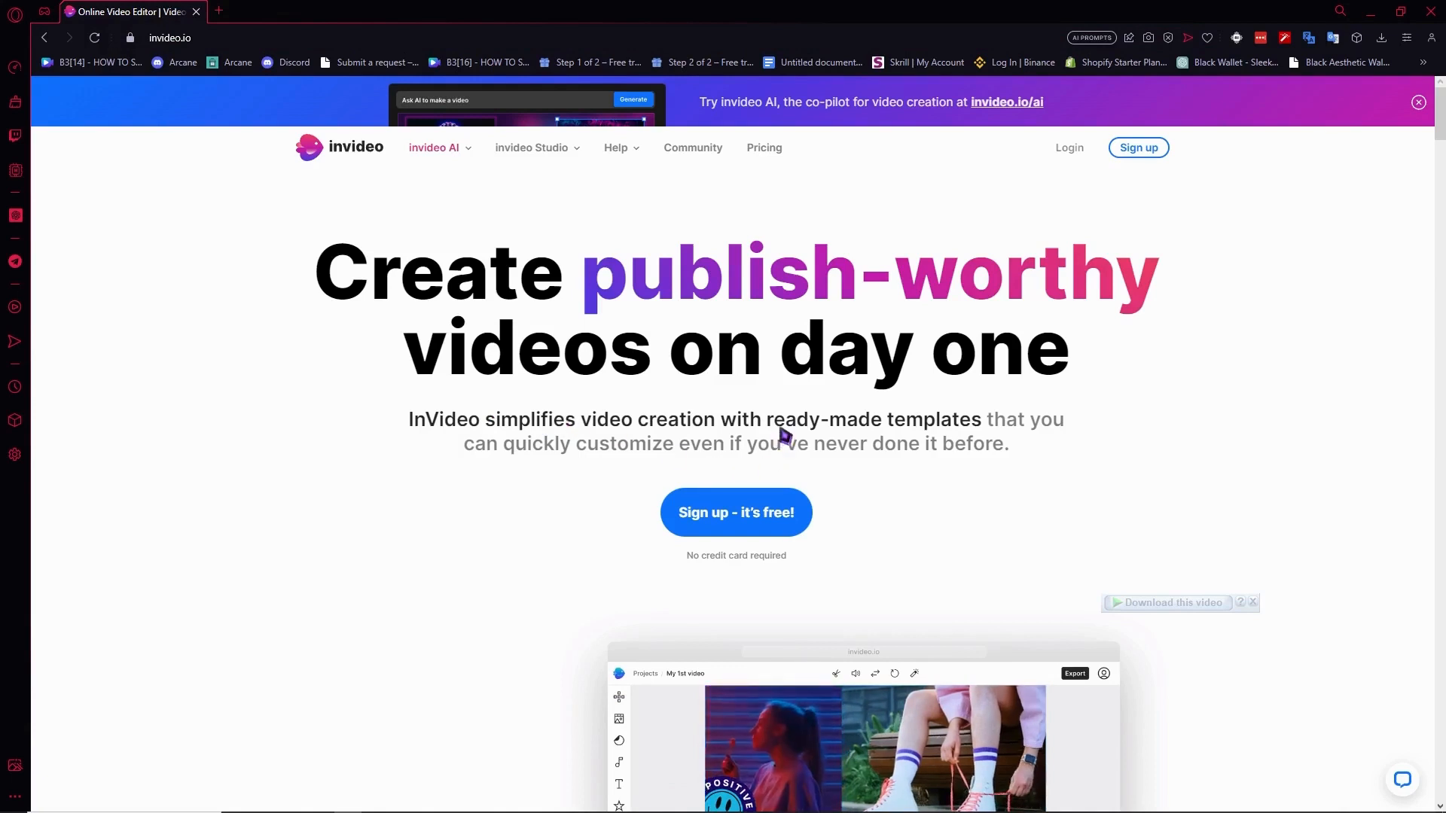
- Start the free InVideo sign-up, and from the account's template page create a new AI text to video project
{"action": "left_click", "coordinate": [736, 525]}
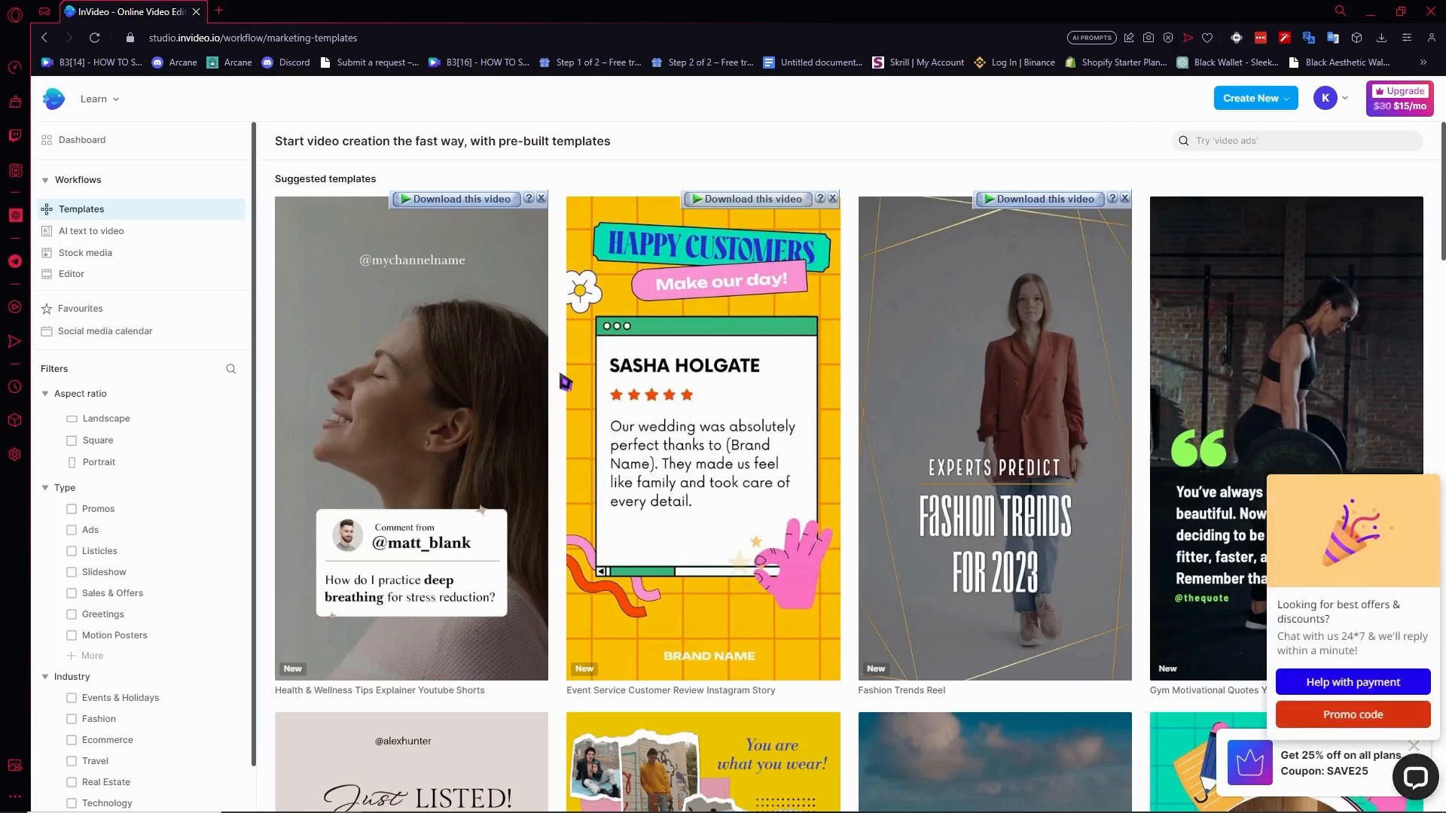
{"action": "mouse_move", "coordinate": [574, 347]}
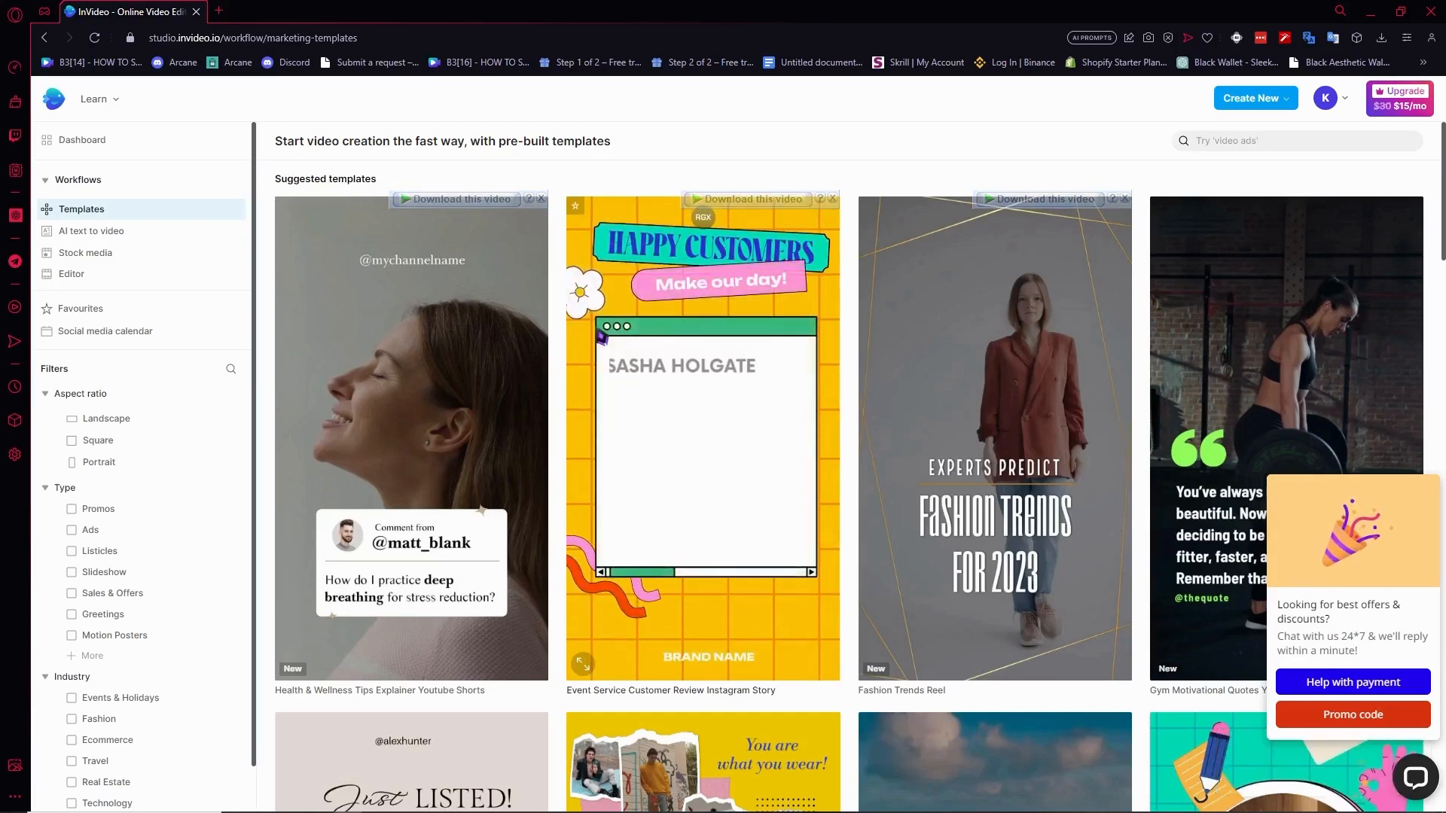
{"action": "mouse_move", "coordinate": [1057, 348]}
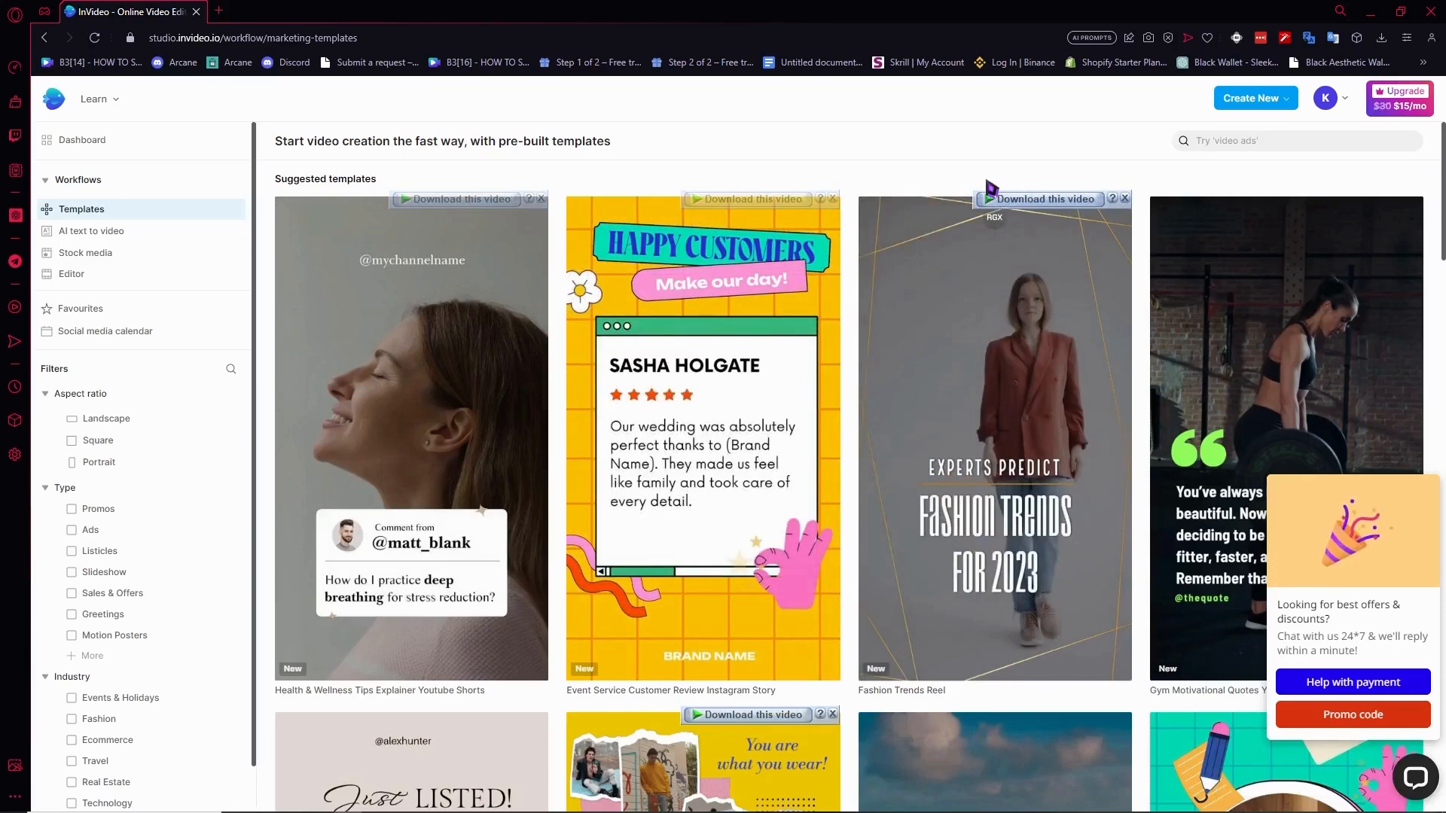
{"action": "left_click", "coordinate": [1256, 104]}
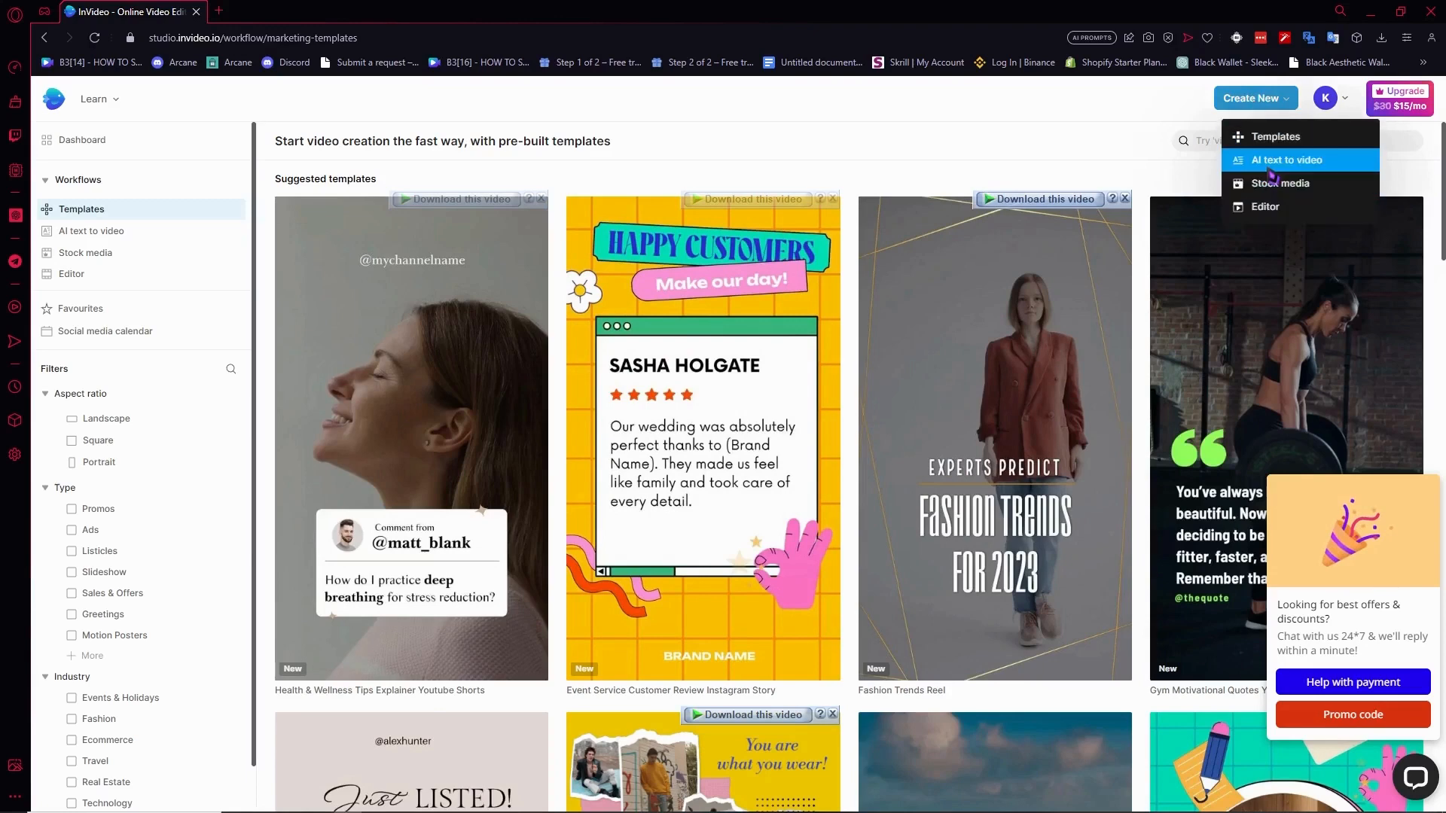
{"action": "left_click", "coordinate": [1295, 172]}
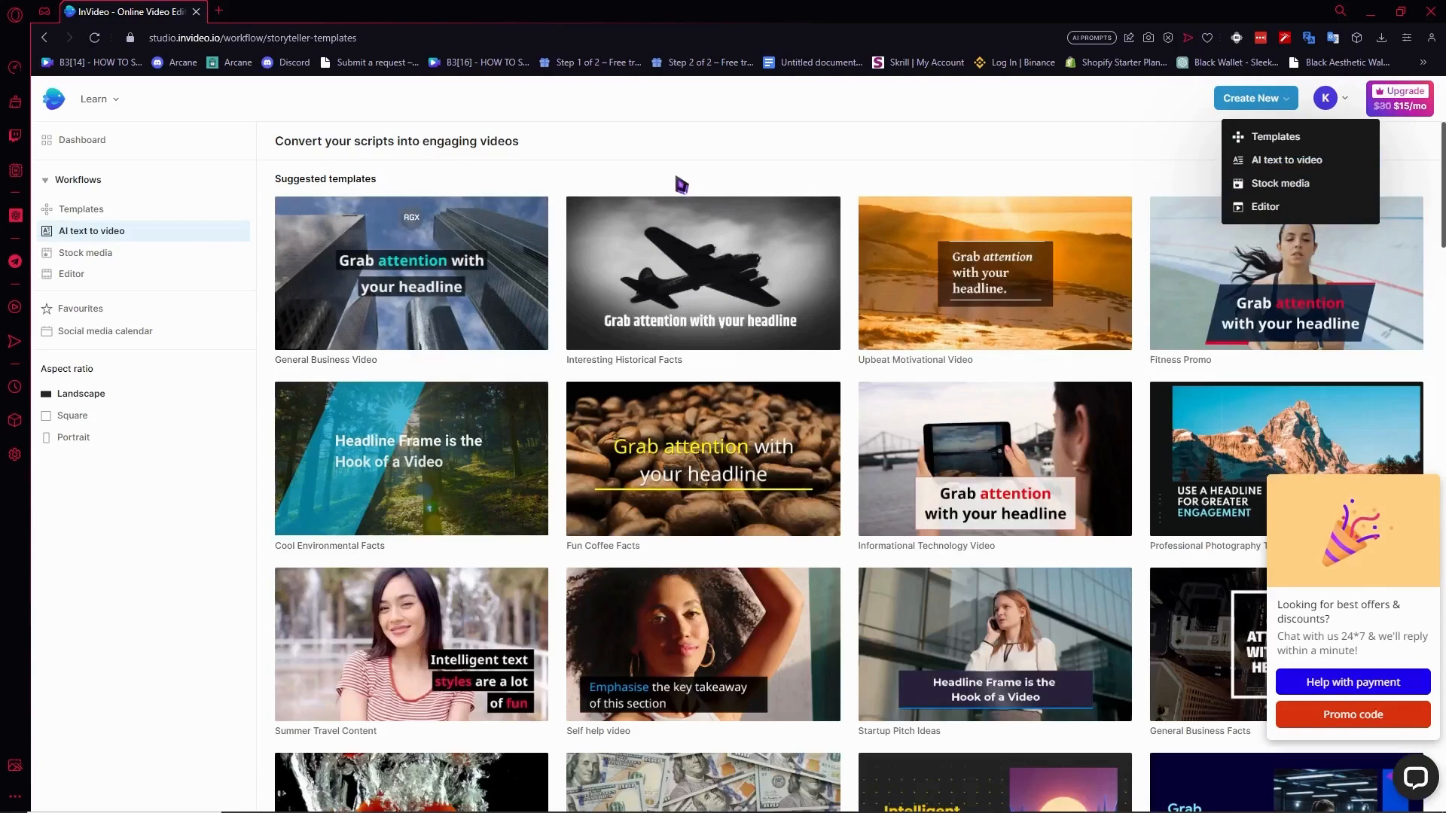
- Open the Restaurant Promo template from the suggested AI text to video templates
{"action": "scroll", "coordinate": [892, 541], "scroll_direction": "down", "scroll_amount": 2}
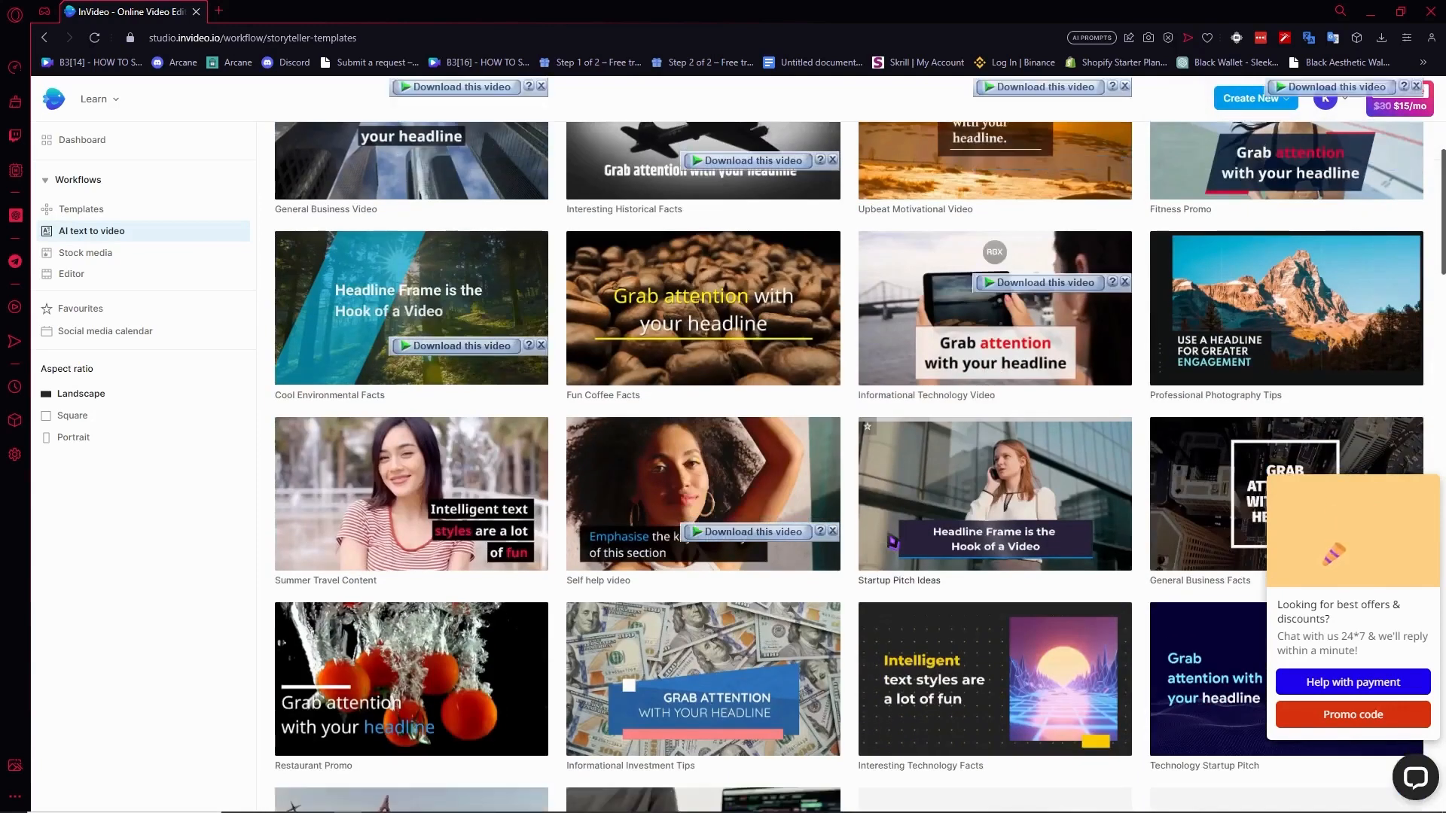
{"action": "scroll", "coordinate": [892, 540], "scroll_direction": "down", "scroll_amount": 1}
{"action": "scroll", "coordinate": [894, 541], "scroll_direction": "down", "scroll_amount": 1}
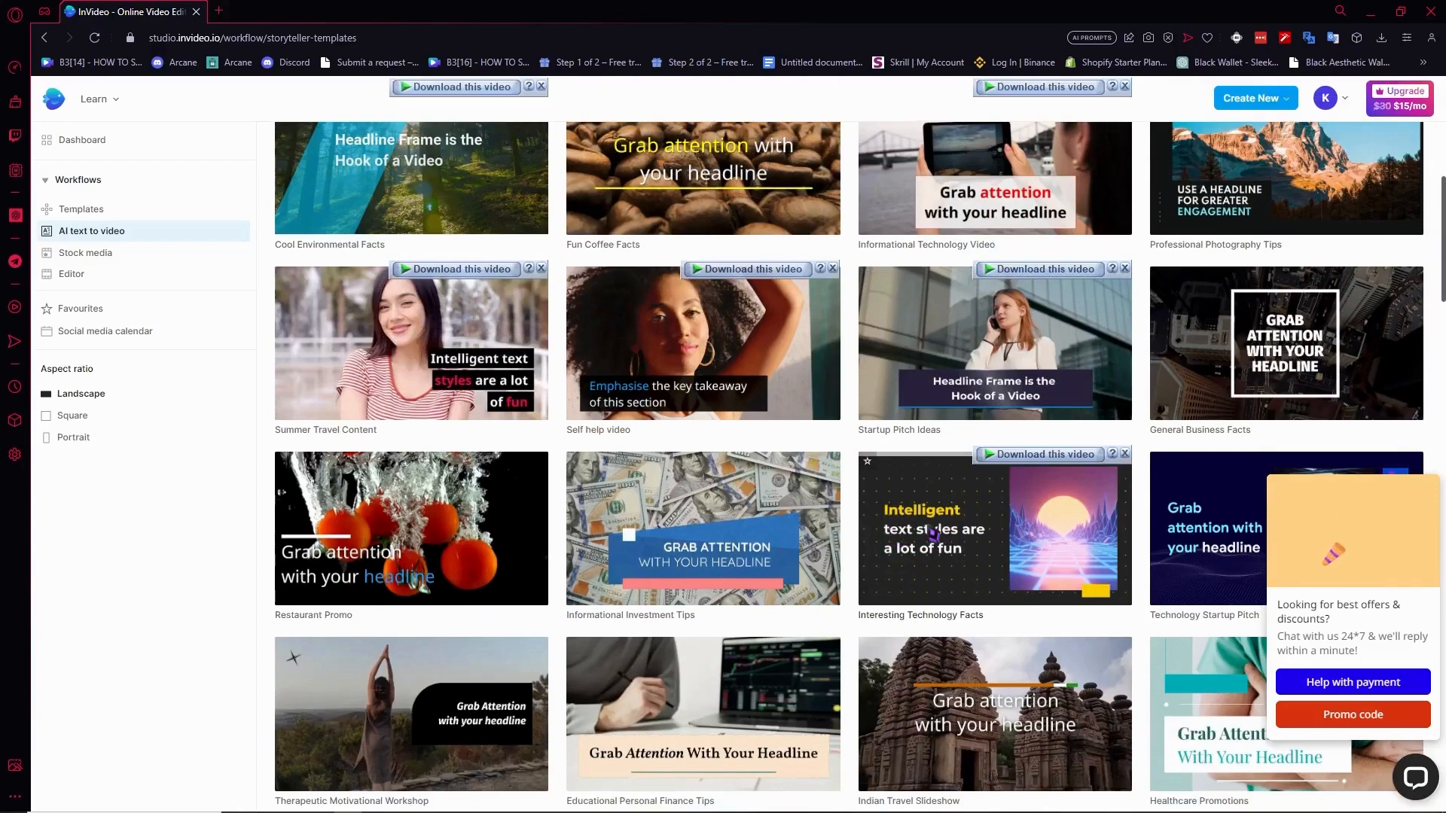
{"action": "scroll", "coordinate": [450, 446], "scroll_direction": "down", "scroll_amount": 2}
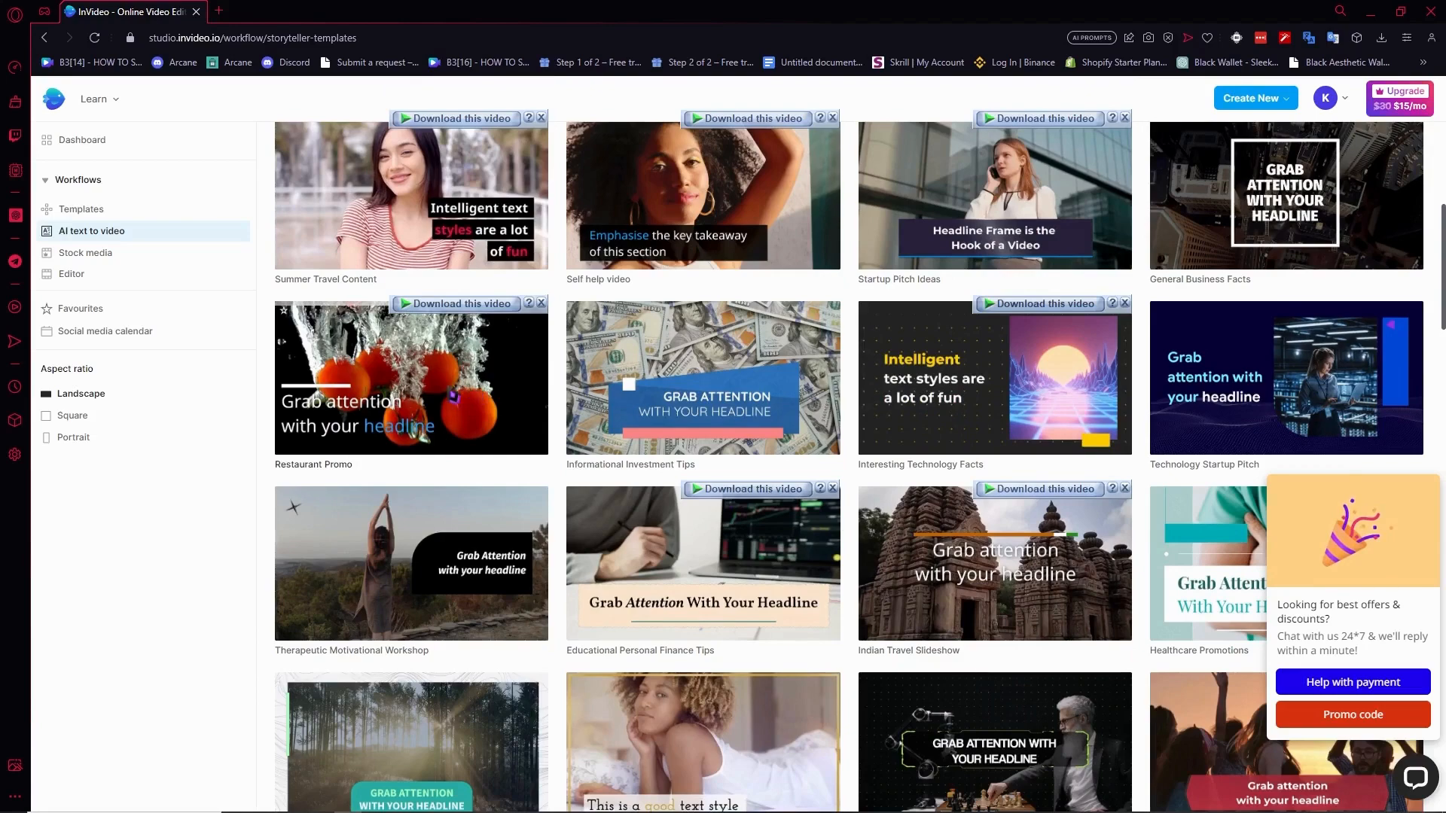
{"action": "left_click", "coordinate": [453, 394]}
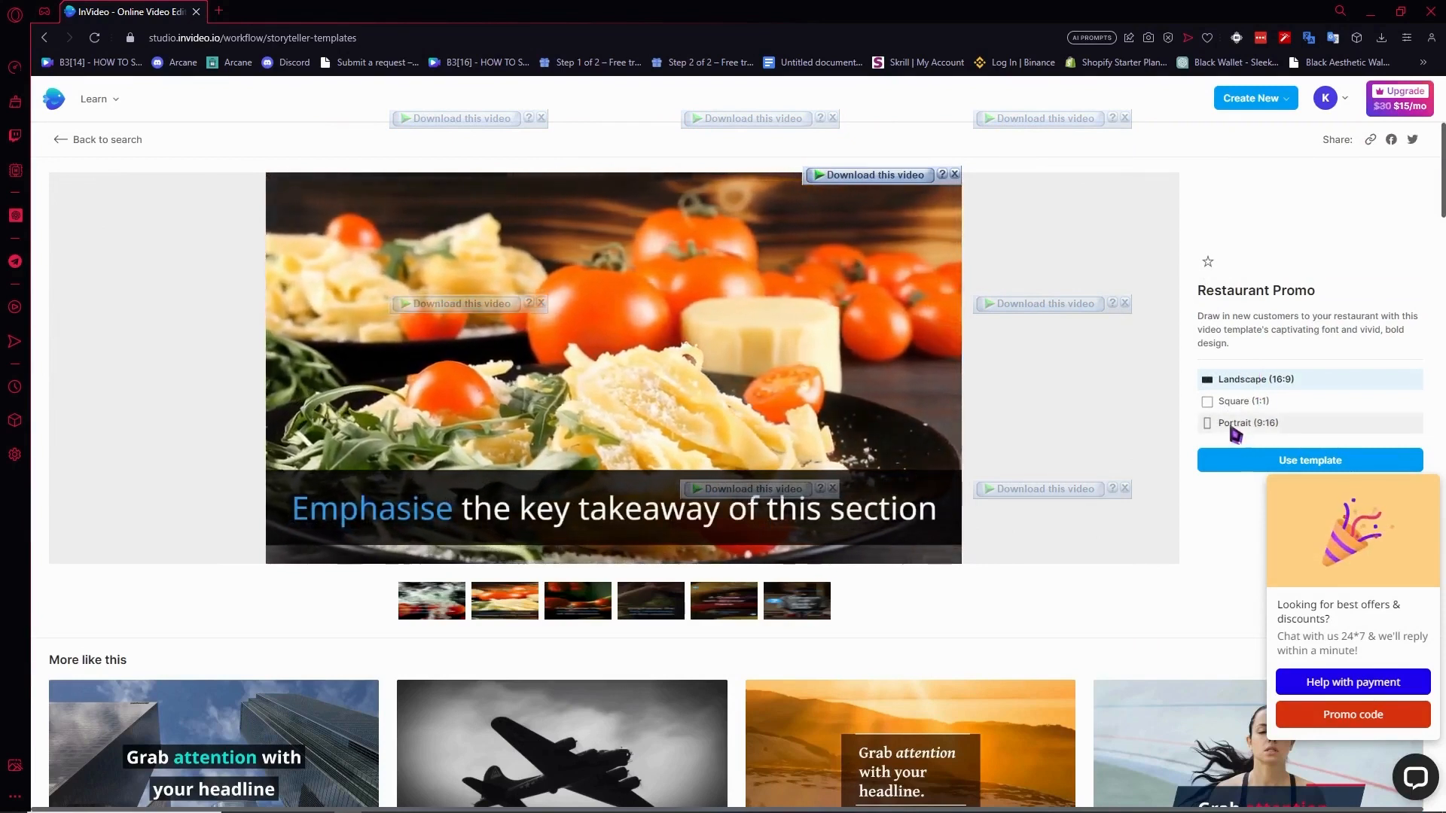
- Set the Restaurant Promo template to Portrait (9:16), dismiss the offers popup and use the template
{"action": "left_click", "coordinate": [1239, 424]}
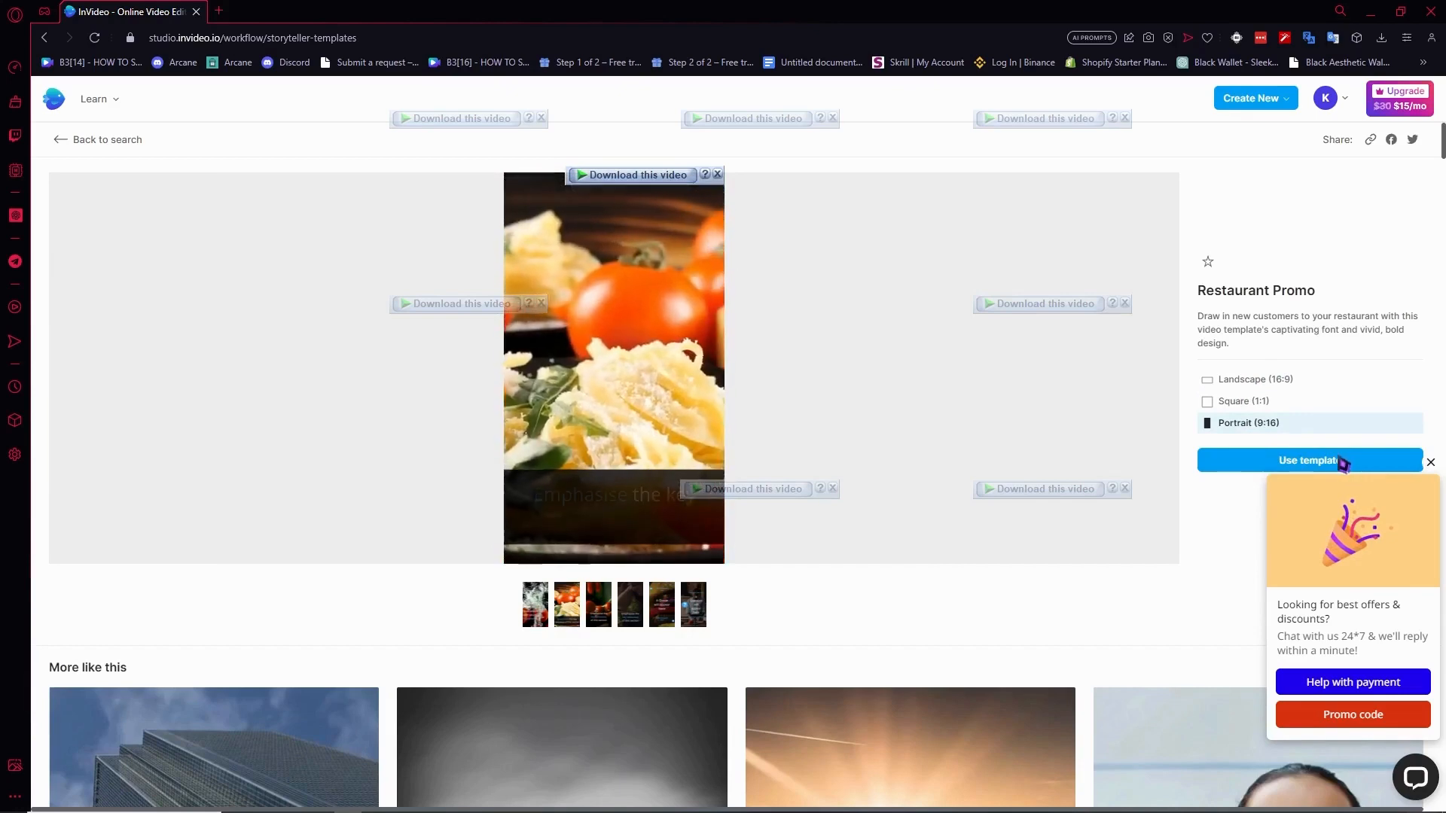
{"action": "left_click", "coordinate": [1431, 463]}
{"action": "left_click", "coordinate": [1293, 461]}
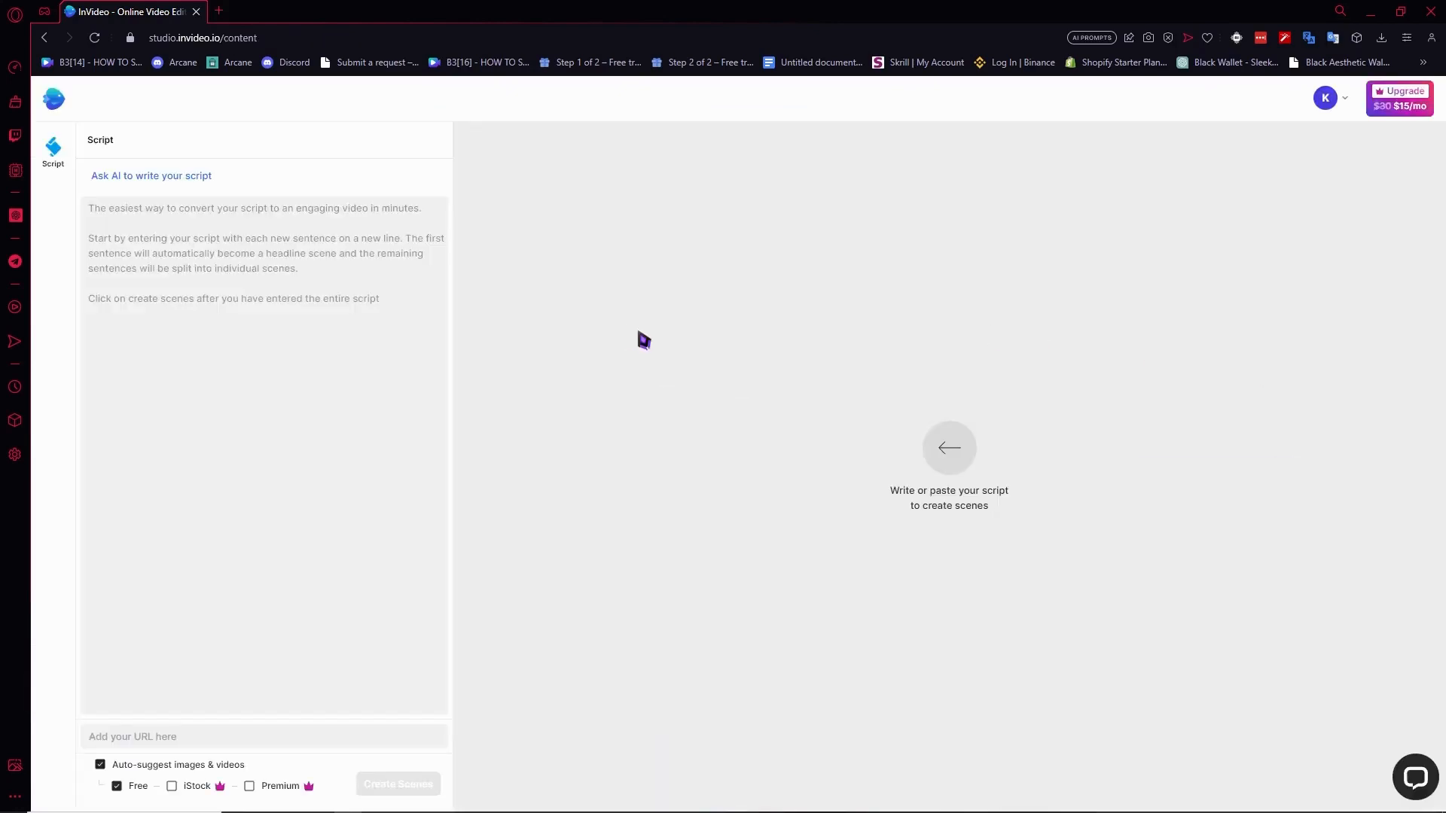
{"action": "left_click", "coordinate": [339, 291]}
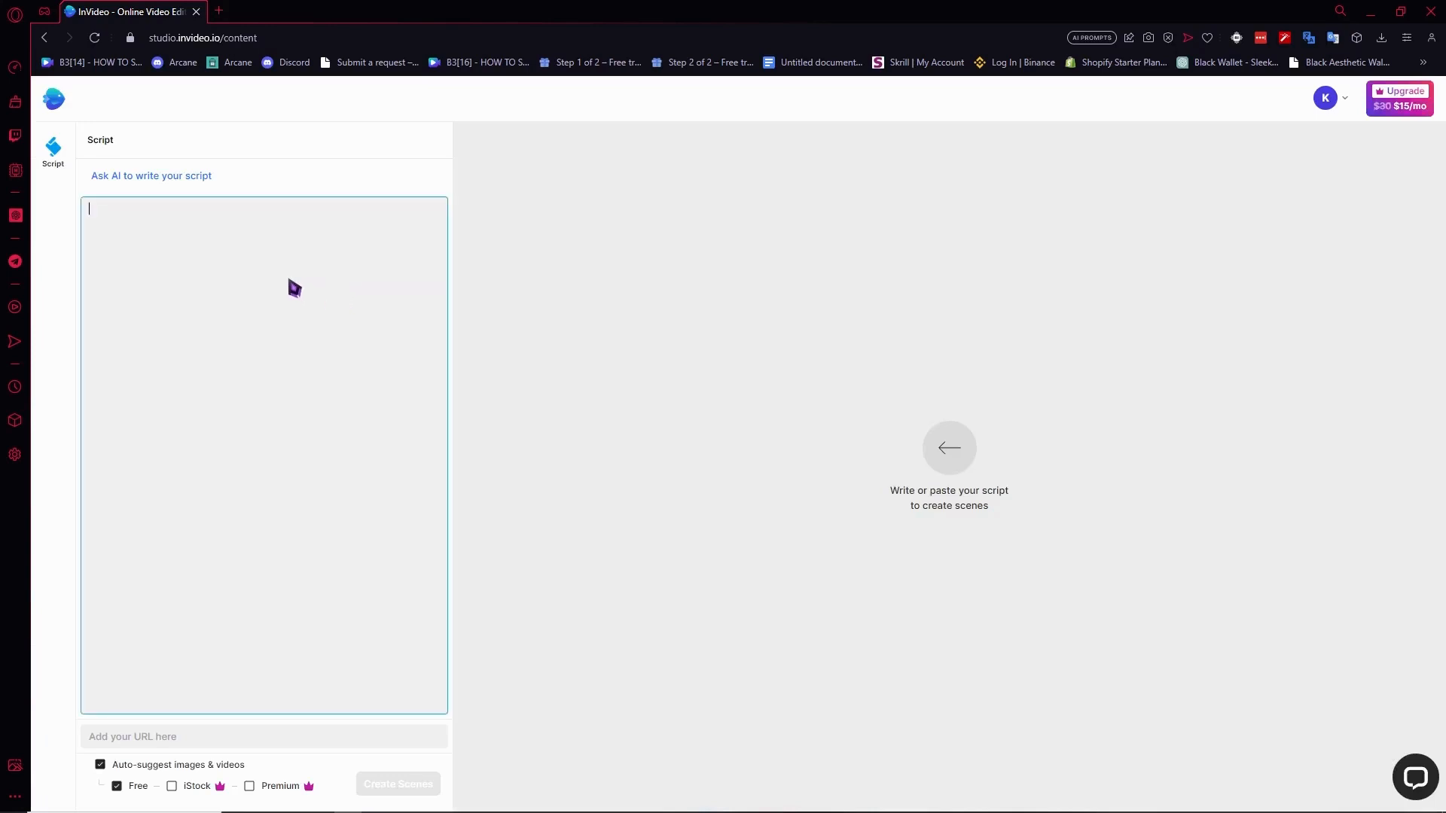
{"action": "left_click", "coordinate": [15, 216]}
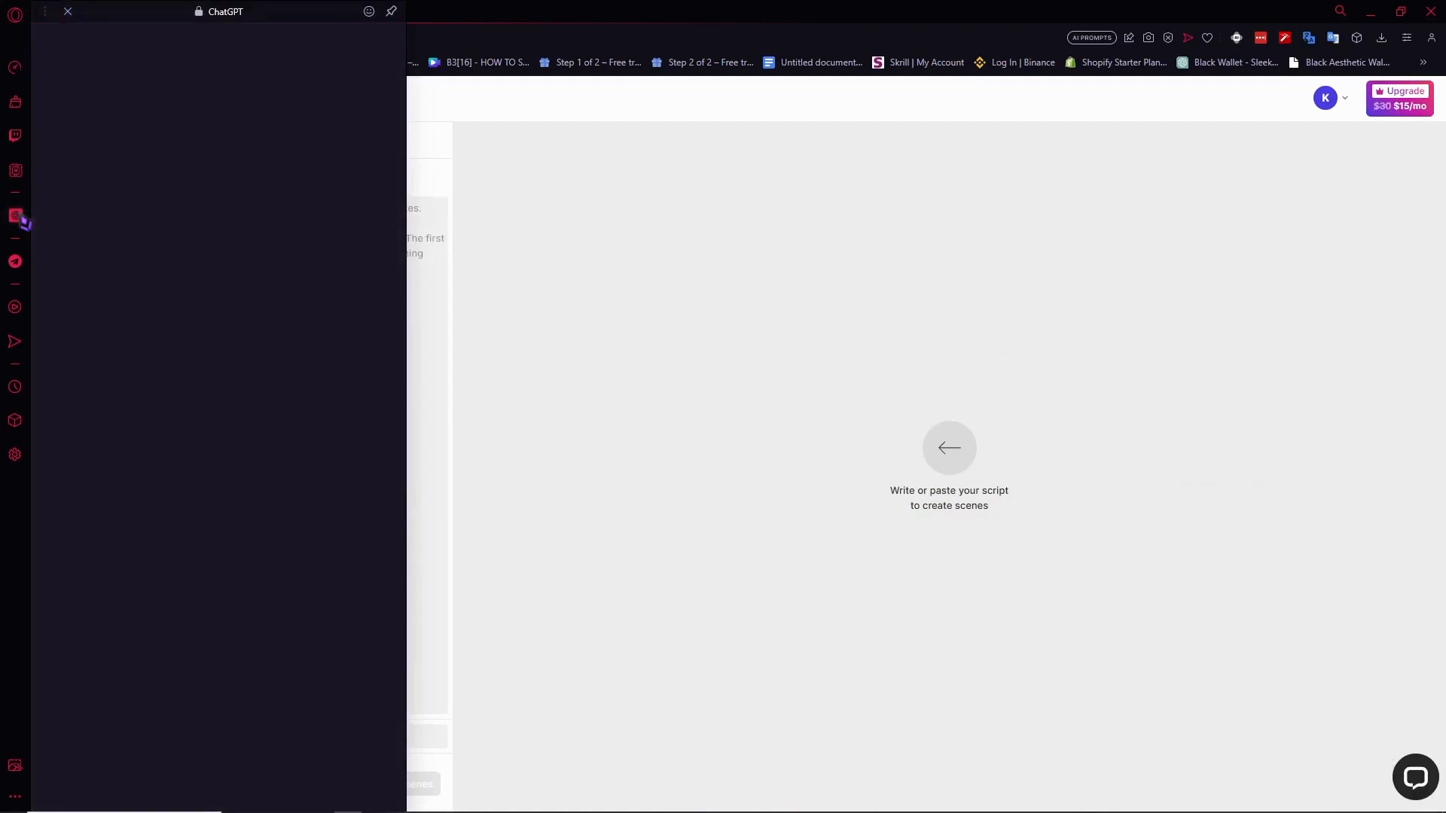
{"action": "left_click", "coordinate": [578, 293]}
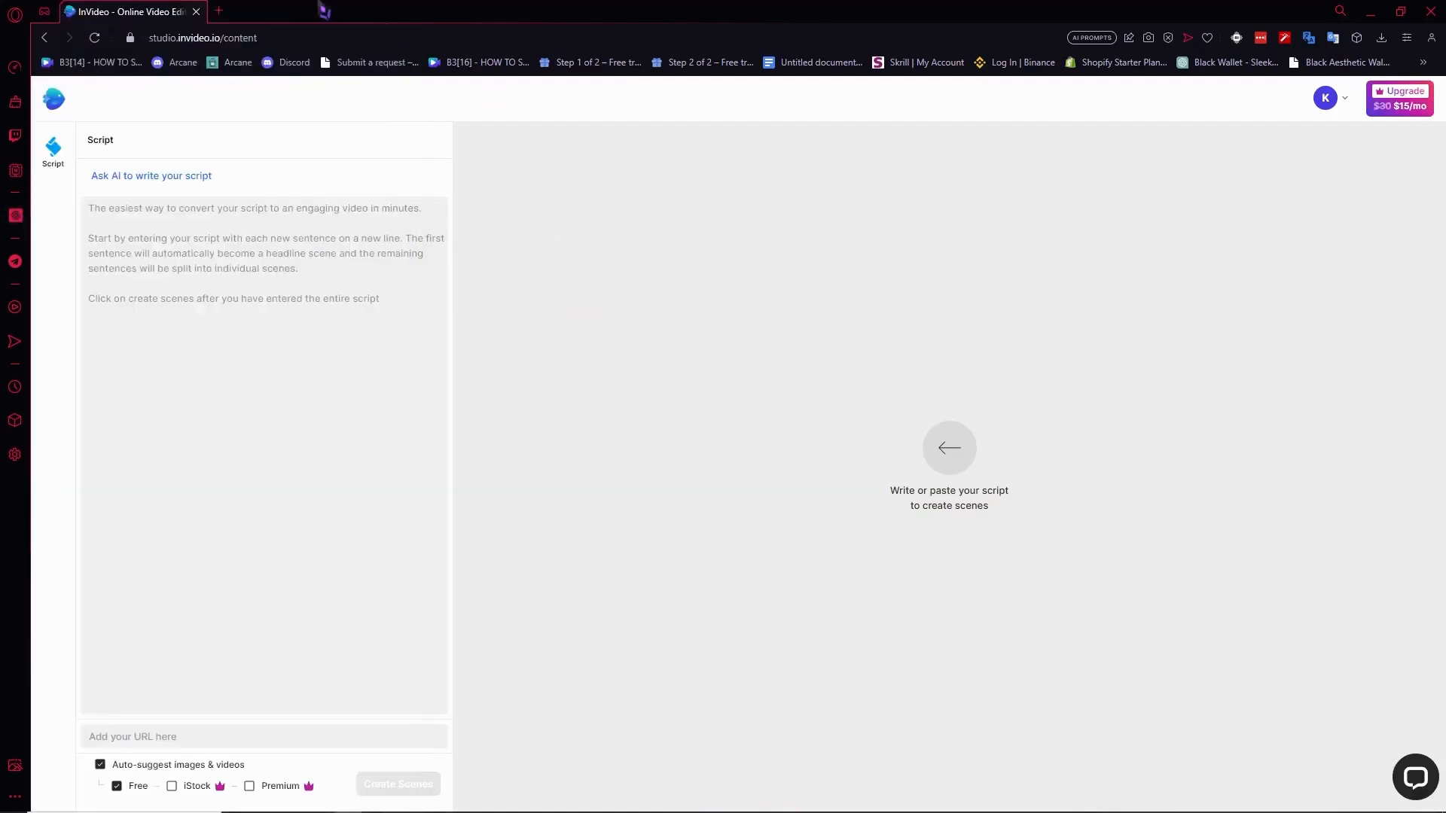
{"action": "left_click", "coordinate": [219, 12]}
{"action": "type", "text": "chat.openai.com"}
{"action": "key", "text": "Return"}
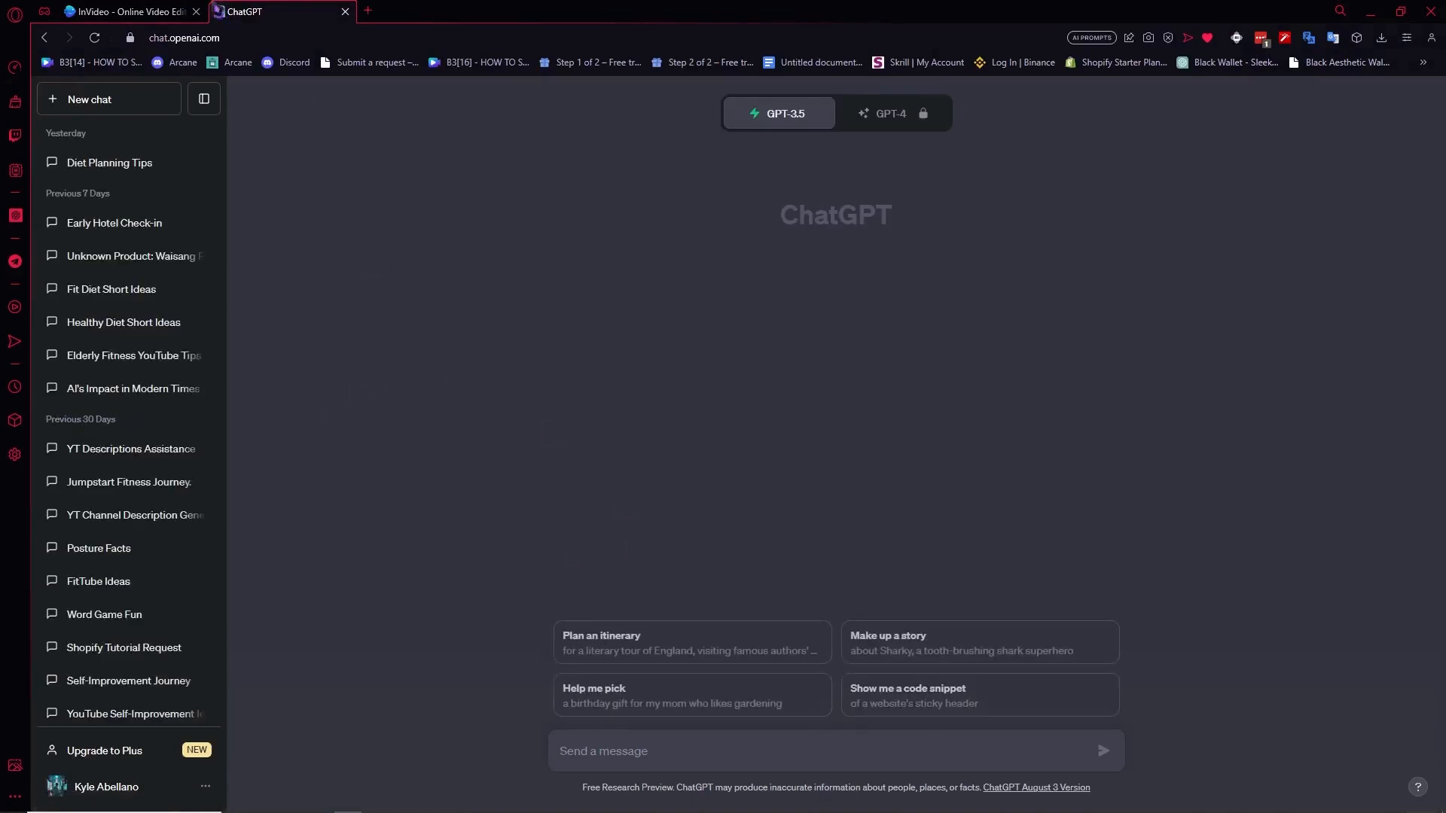
{"action": "type", "text": "w"}
{"action": "left_click", "coordinate": [345, 12]}
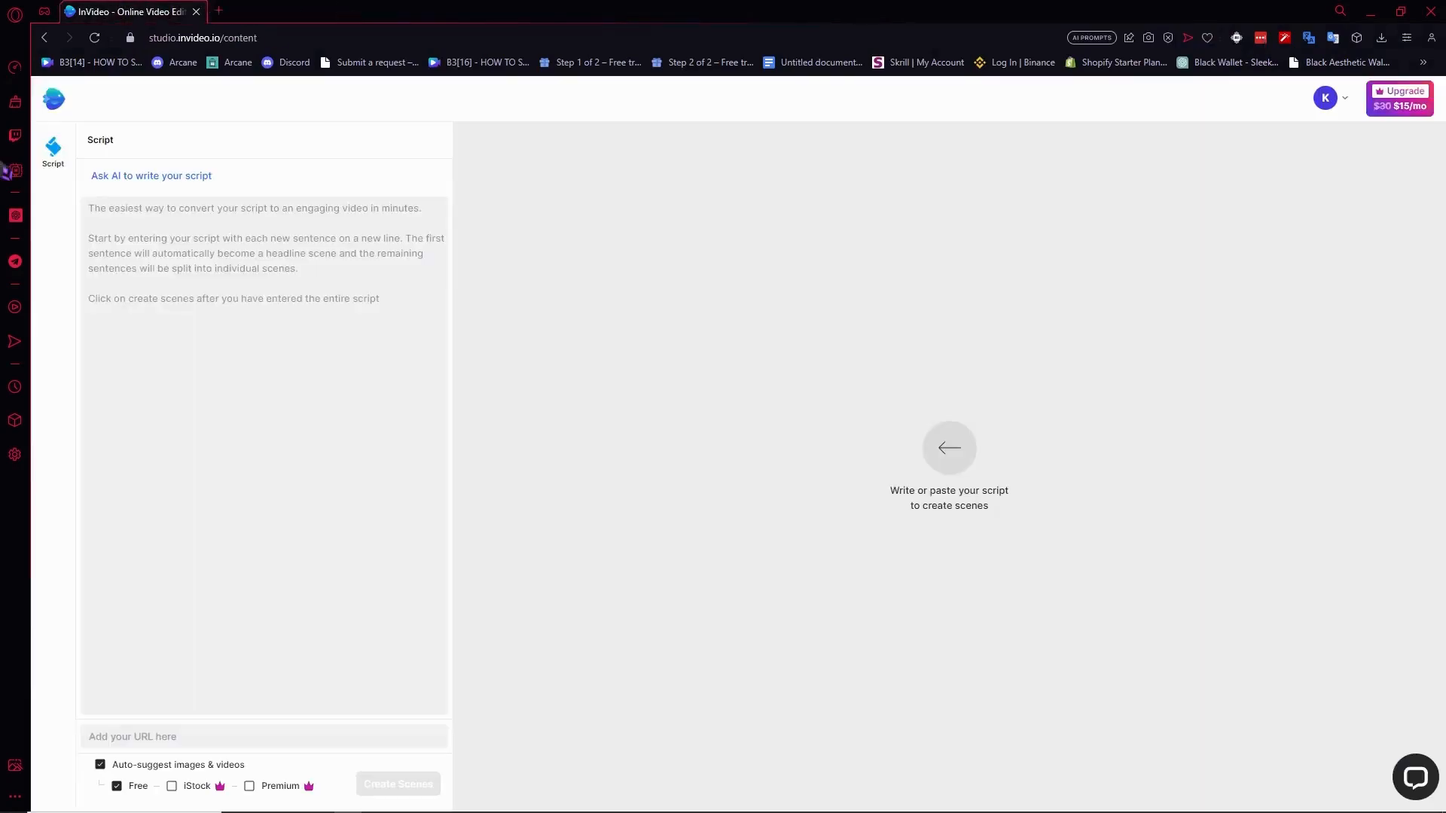
- Switch to ChatGPT in the browser sidebar and ask for 30 YouTube Shorts ideas about beginner cooking
{"action": "left_click", "coordinate": [15, 216]}
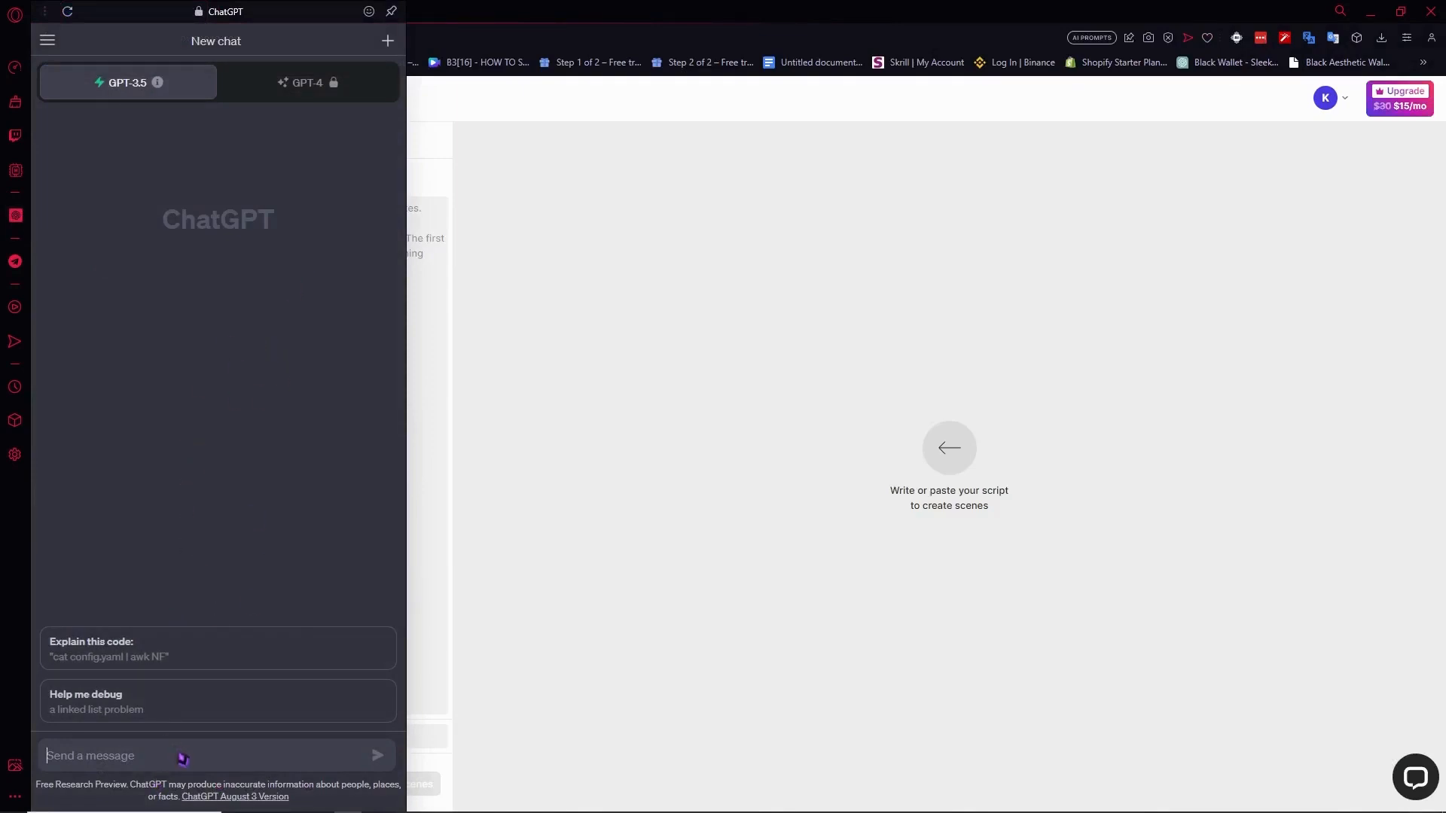
{"action": "type", "text": "G"}
{"action": "key", "text": "BackSpace"}
{"action": "type", "text": "Give me 30 youtube shorts ideas about how to"}
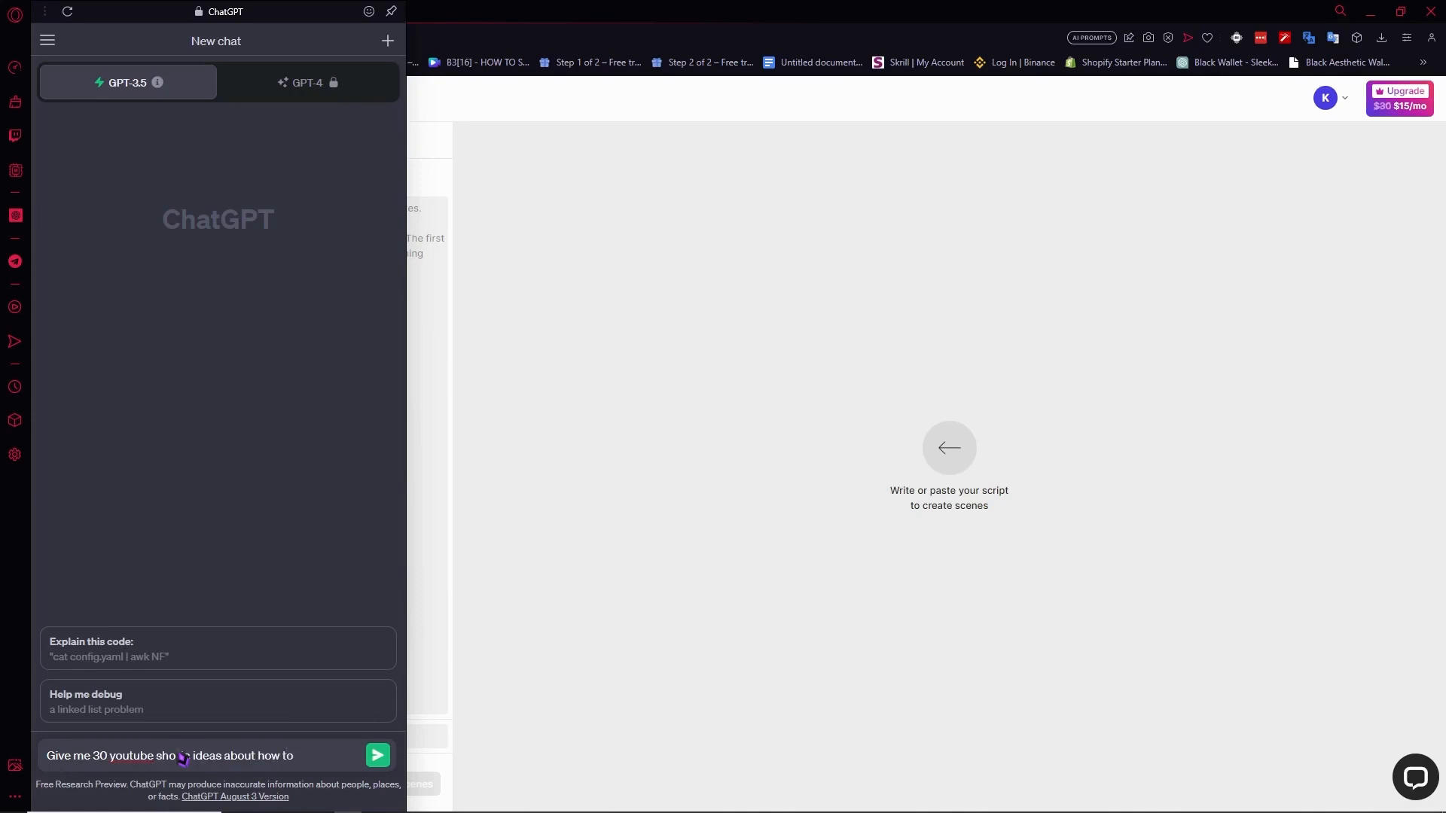
{"action": "type", "text": "beginner"}
{"action": "key", "text": "Return"}
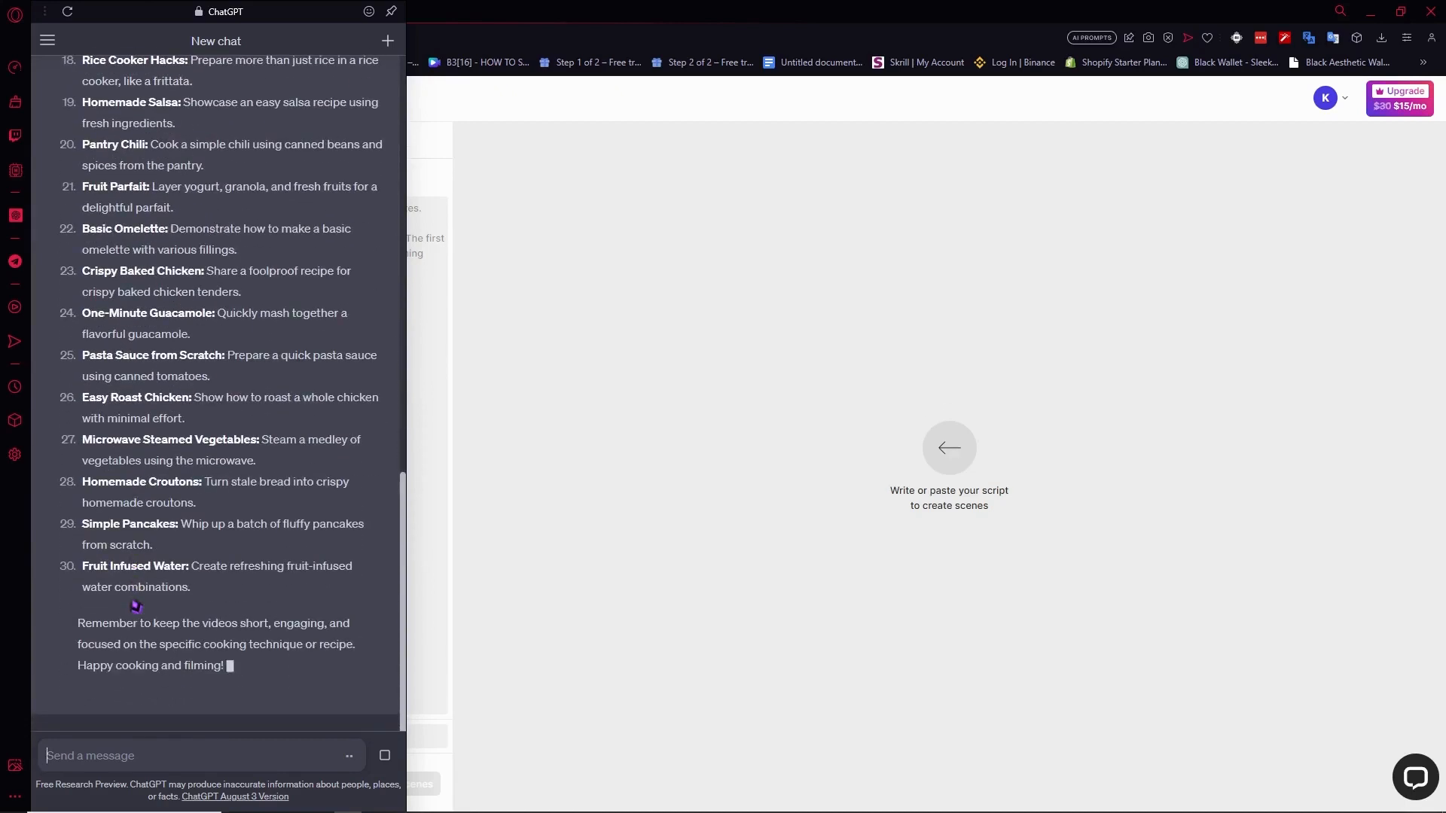
- Ask ChatGPT for scripts for each of the ideas, making each one 45 seconds long
{"action": "type", "text": "give me scripts for each ideas make it 45 seconds lon"}
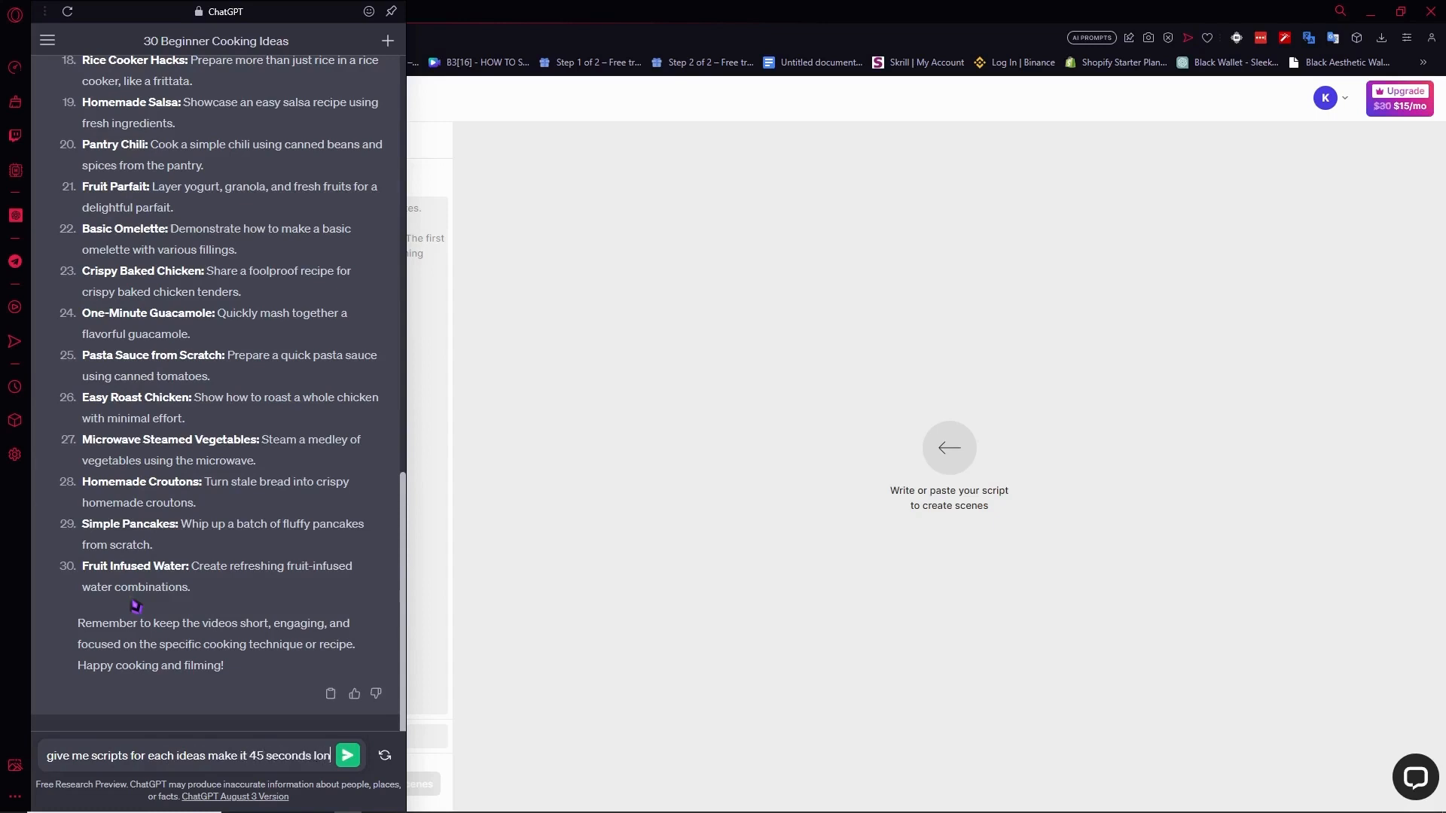
{"action": "type", "text": "g each"}
{"action": "key", "text": "Return"}
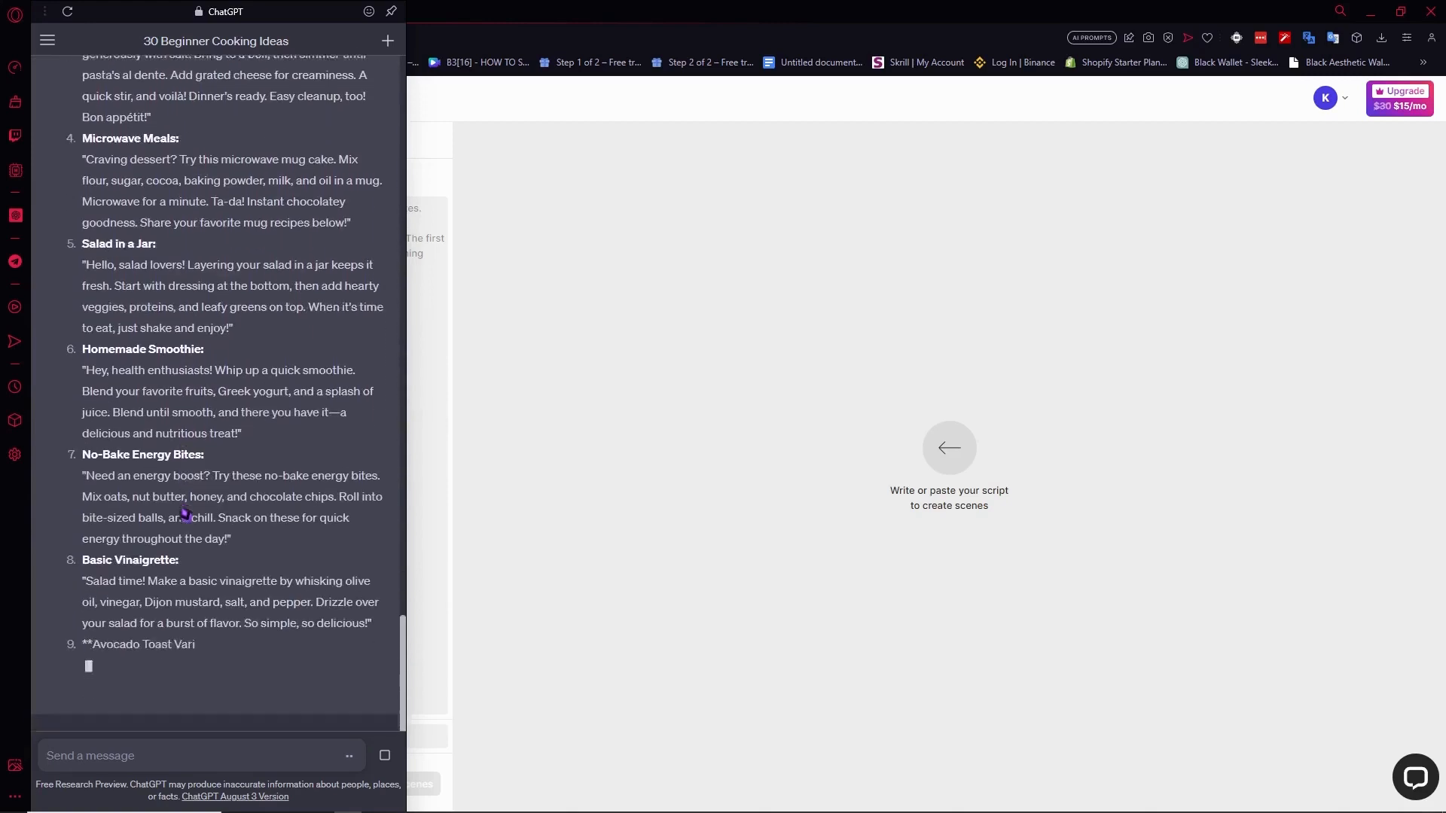
- Copy the Knife Skills 101 script text, without its quotation marks, from ChatGPT and paste it into InVideo's empty script box
{"action": "scroll", "coordinate": [211, 559], "scroll_direction": "up", "scroll_amount": 5}
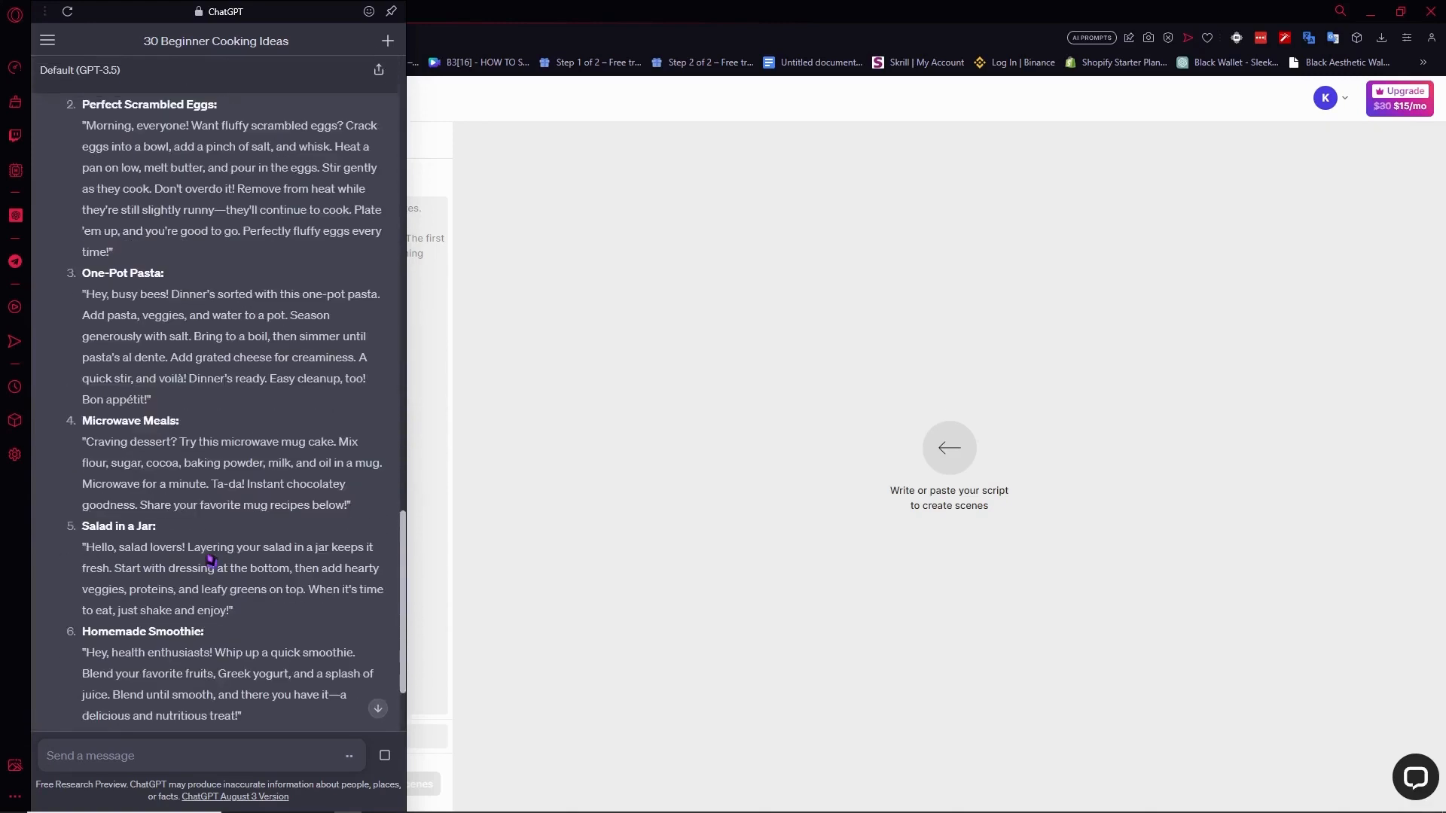
{"action": "scroll", "coordinate": [210, 560], "scroll_direction": "up", "scroll_amount": 8}
{"action": "scroll", "coordinate": [211, 560], "scroll_direction": "down", "scroll_amount": 14}
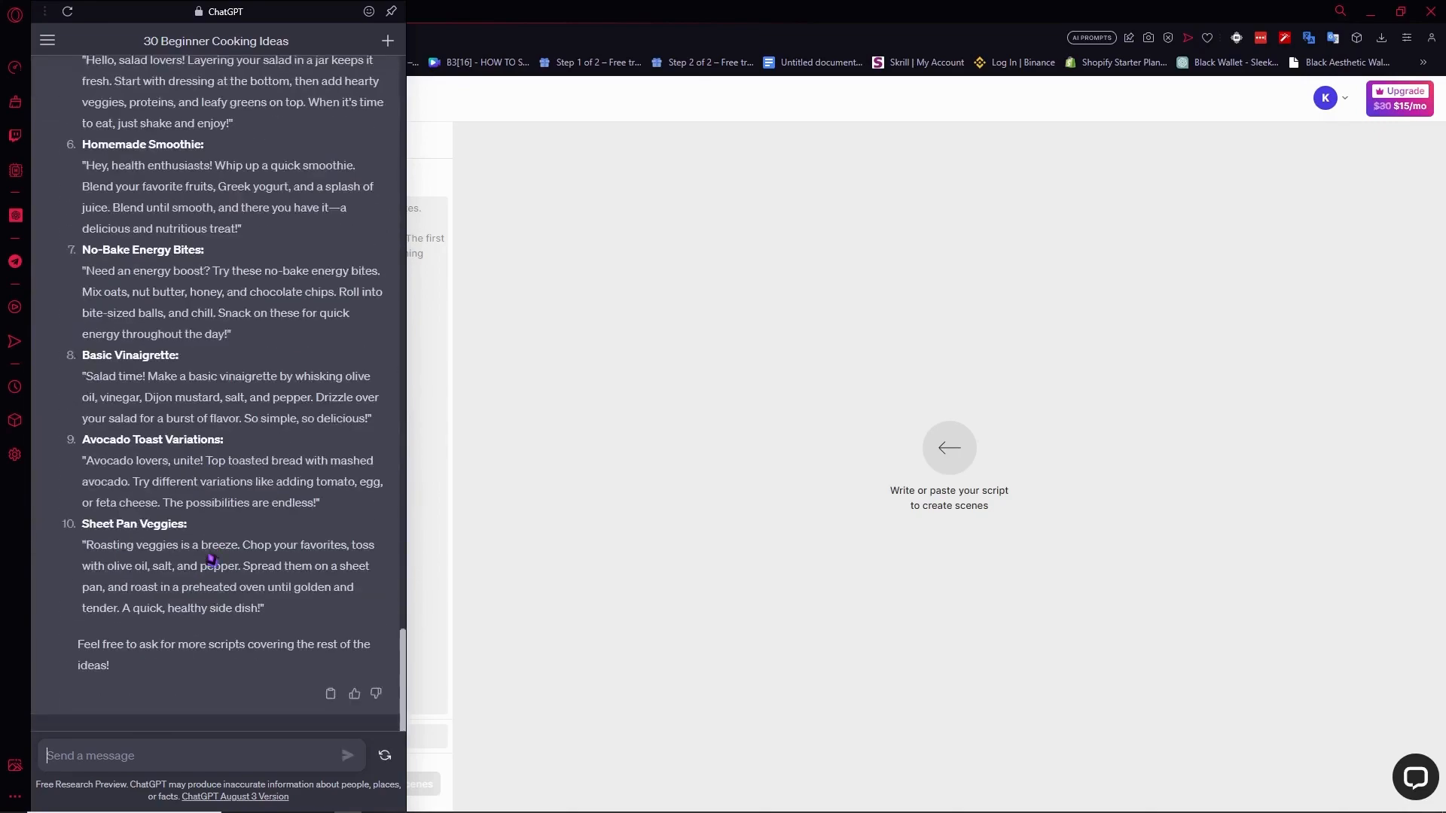
{"action": "scroll", "coordinate": [212, 559], "scroll_direction": "up", "scroll_amount": 13}
{"action": "scroll", "coordinate": [212, 559], "scroll_direction": "down", "scroll_amount": 2}
{"action": "scroll", "coordinate": [212, 559], "scroll_direction": "up", "scroll_amount": 8}
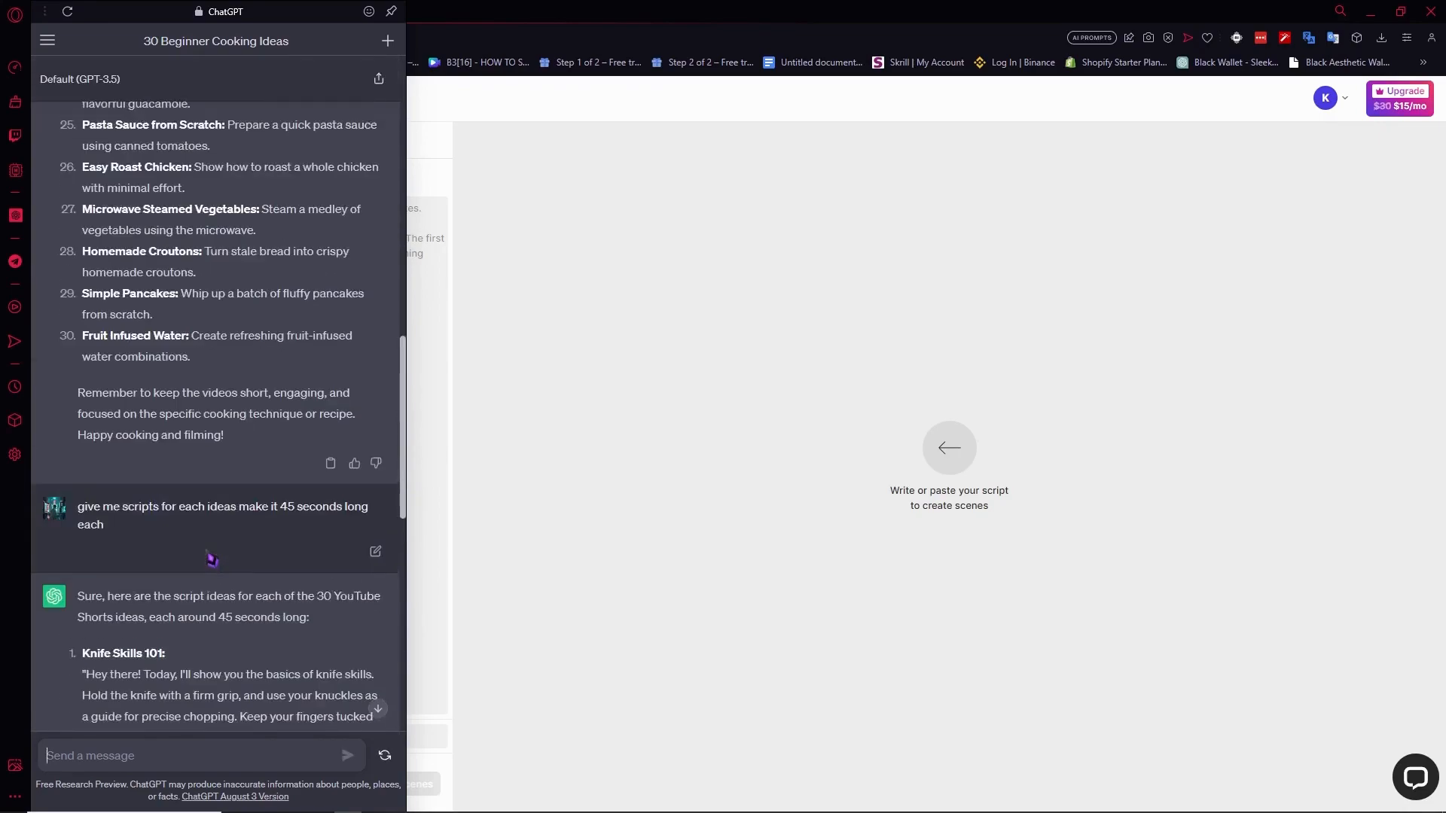
{"action": "scroll", "coordinate": [212, 559], "scroll_direction": "down", "scroll_amount": 2}
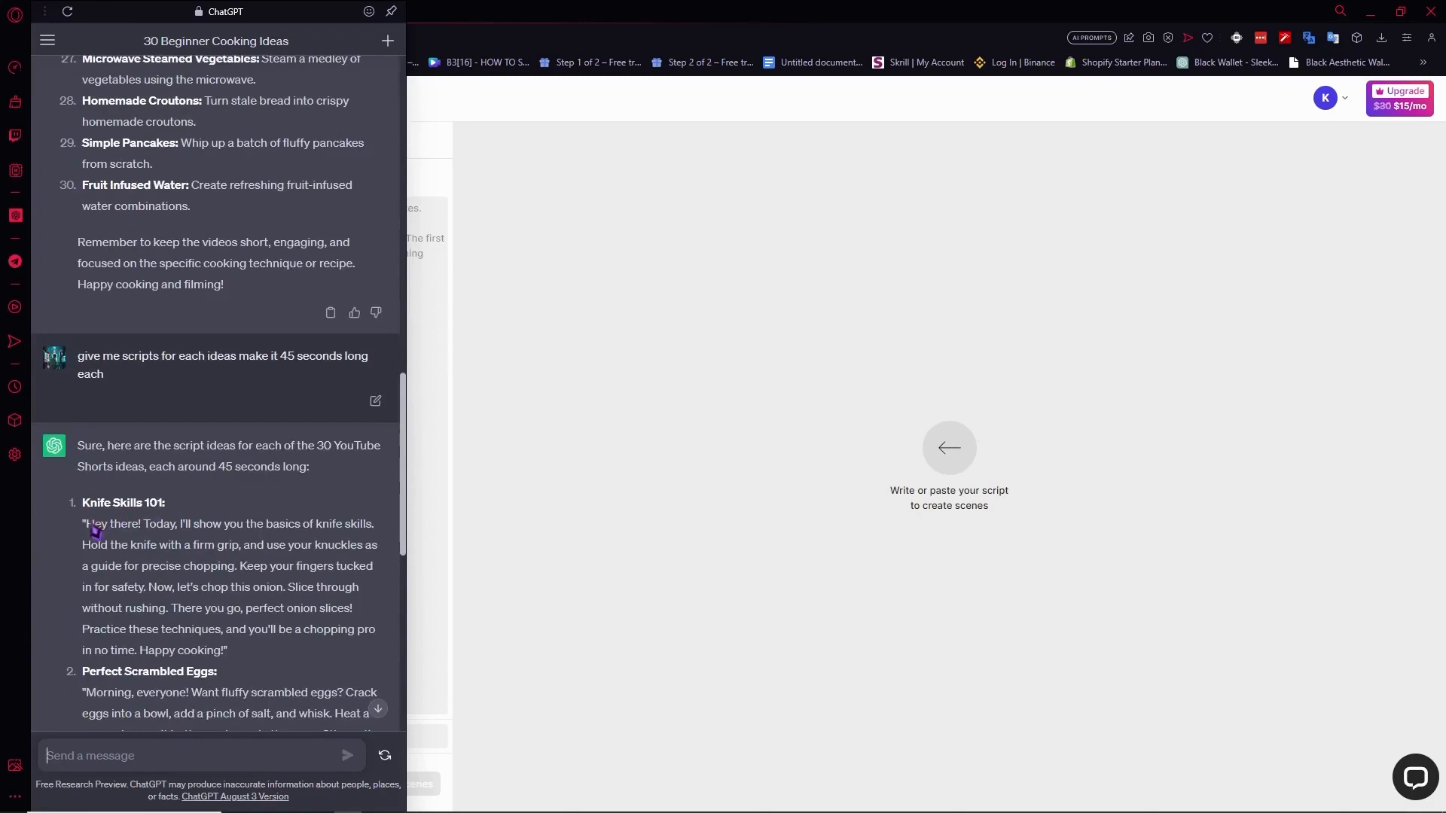
{"action": "left_click_drag", "start_coordinate": [88, 528], "coordinate": [225, 658]}
{"action": "key", "text": "ctrl+c"}
{"action": "left_click", "coordinate": [556, 342]}
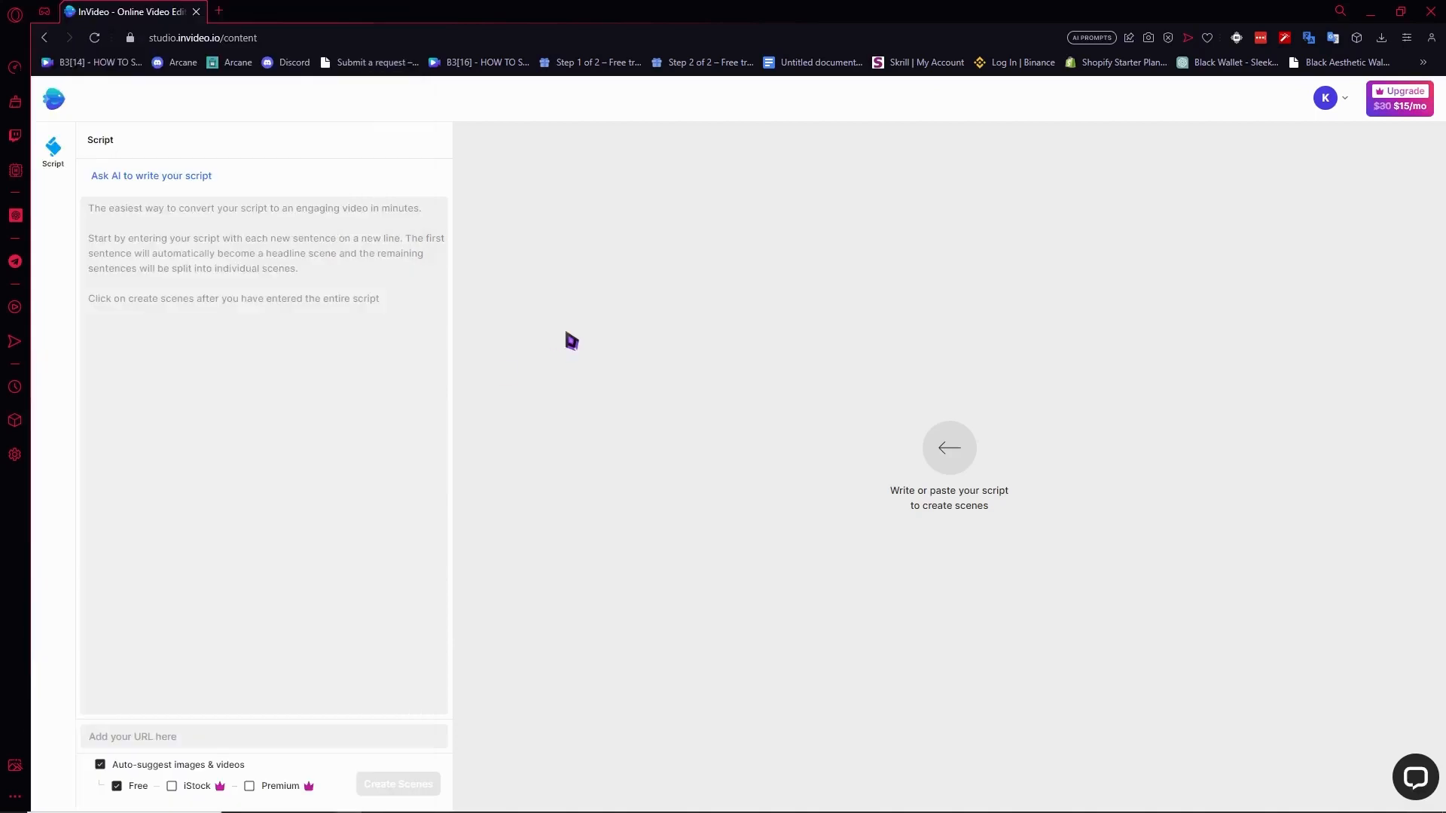
{"action": "left_click", "coordinate": [233, 391]}
{"action": "key", "text": "ctrl+v"}
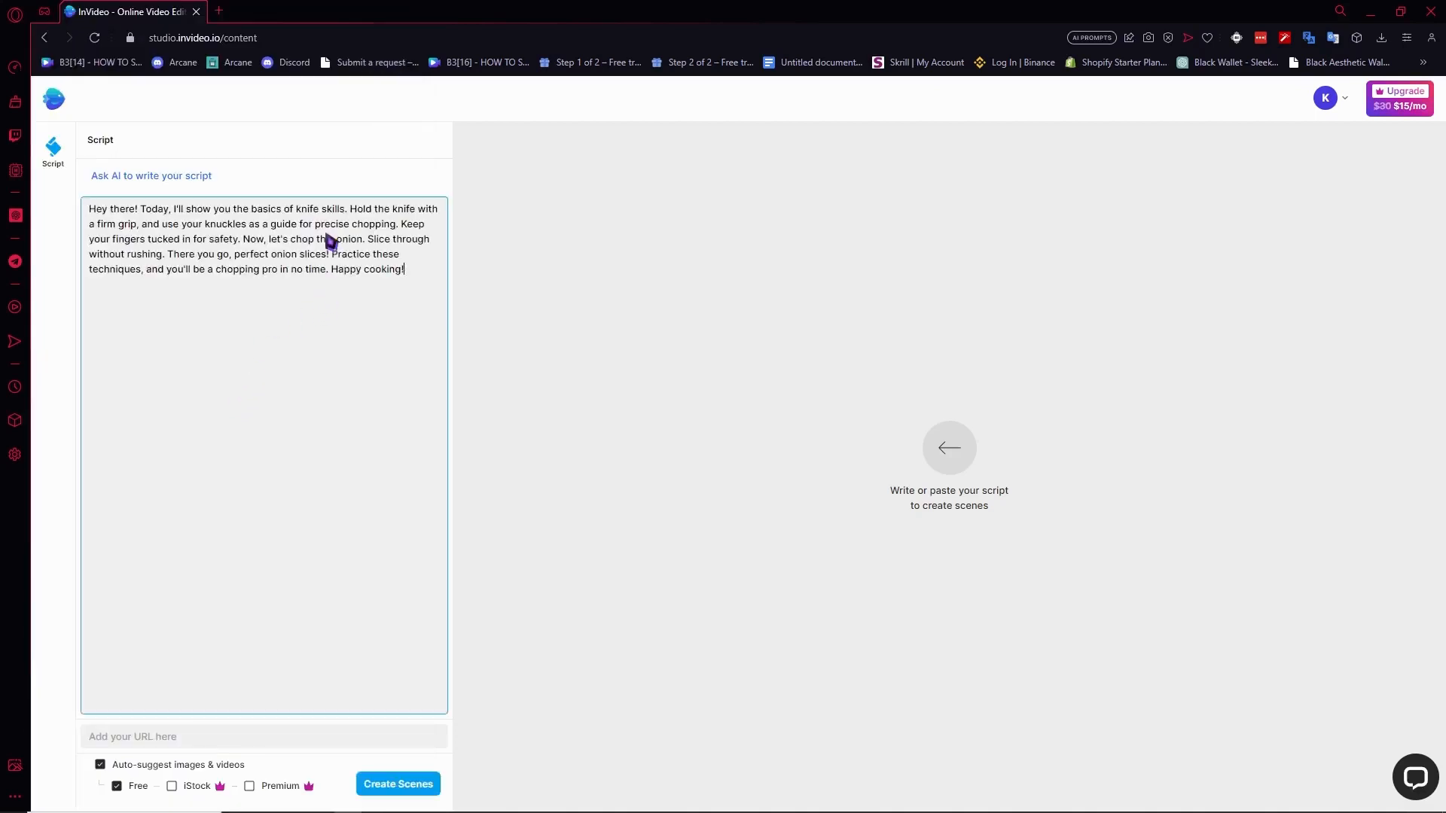
- Break the pasted script into separate lines, starting new ones at "Hold", "Keep", "Now", "Slice", "There" and "Practice"
{"action": "key", "text": "Return"}
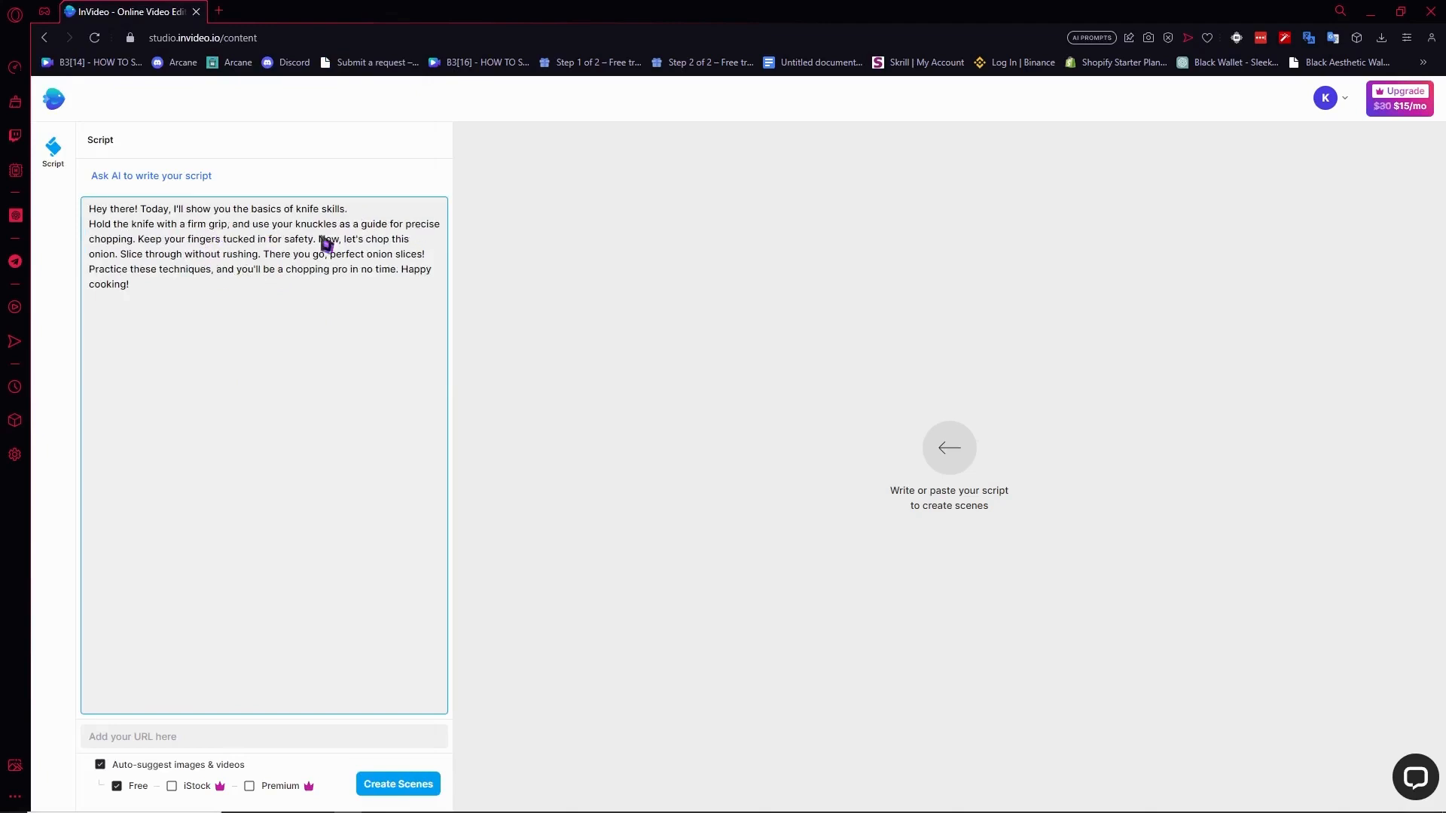
{"action": "left_click", "coordinate": [138, 239]}
{"action": "key", "text": "Return"}
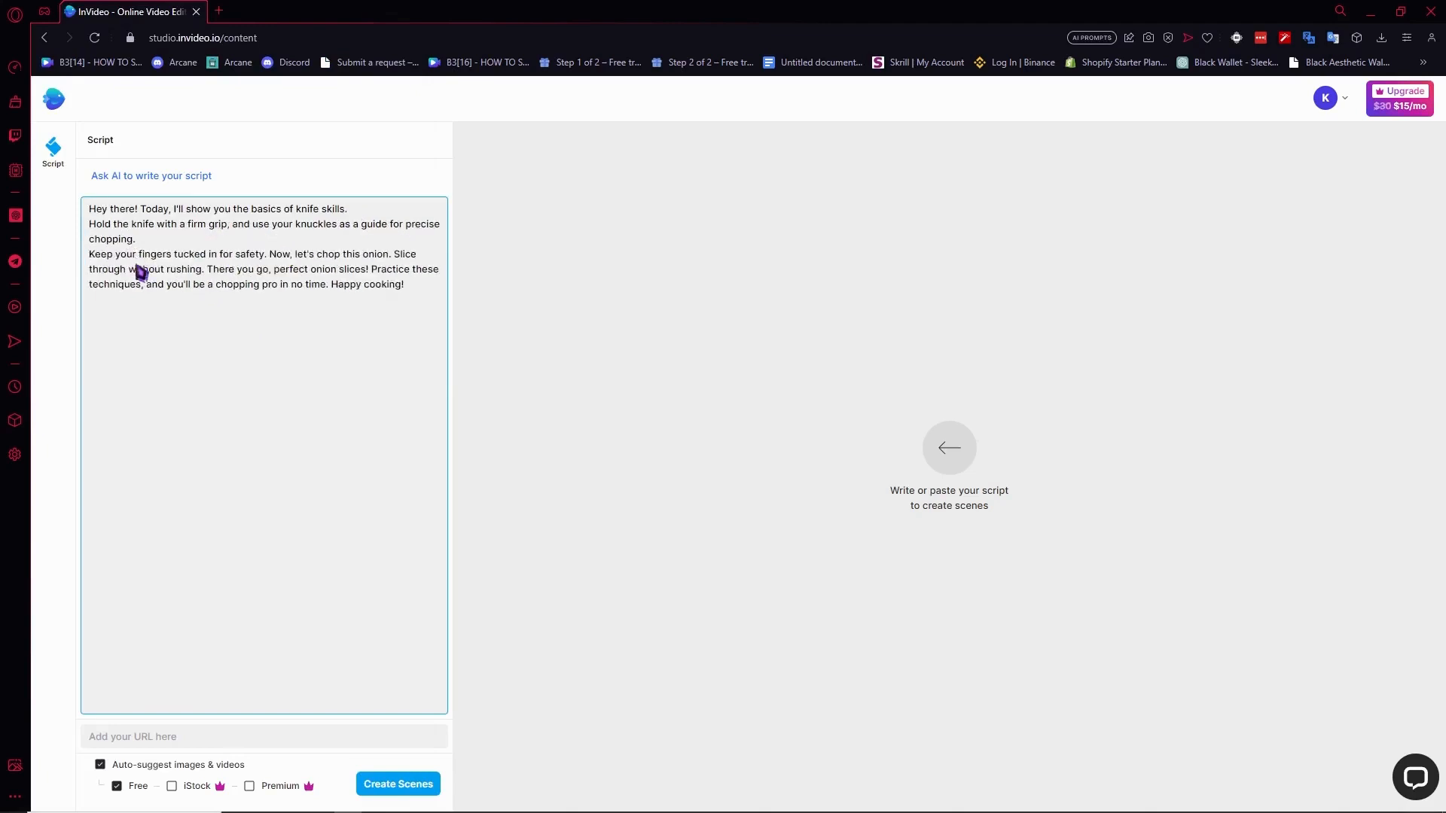
{"action": "left_click", "coordinate": [270, 255]}
{"action": "key", "text": "Return"}
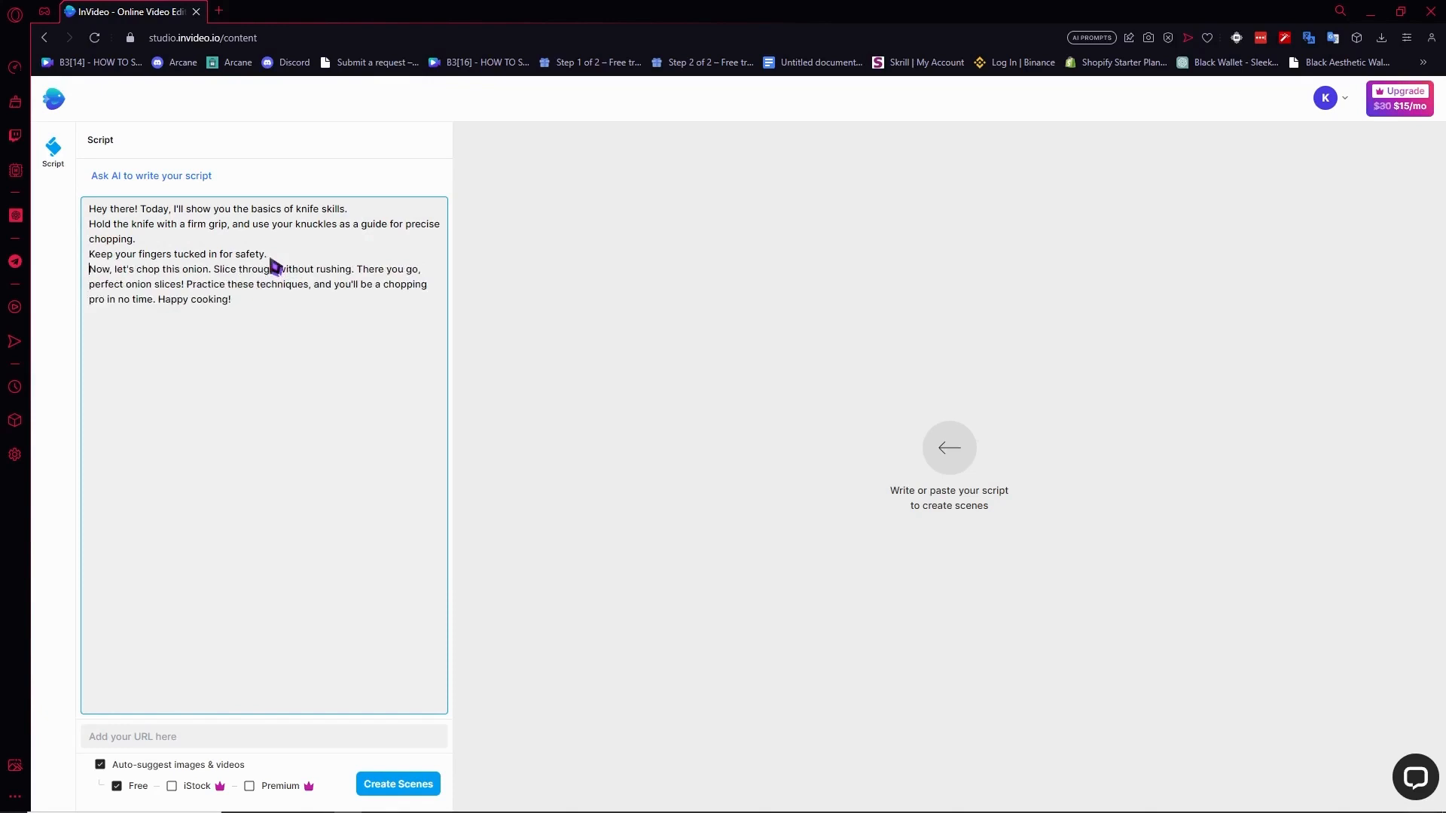
{"action": "left_click", "coordinate": [214, 269]}
{"action": "key", "text": "Return"}
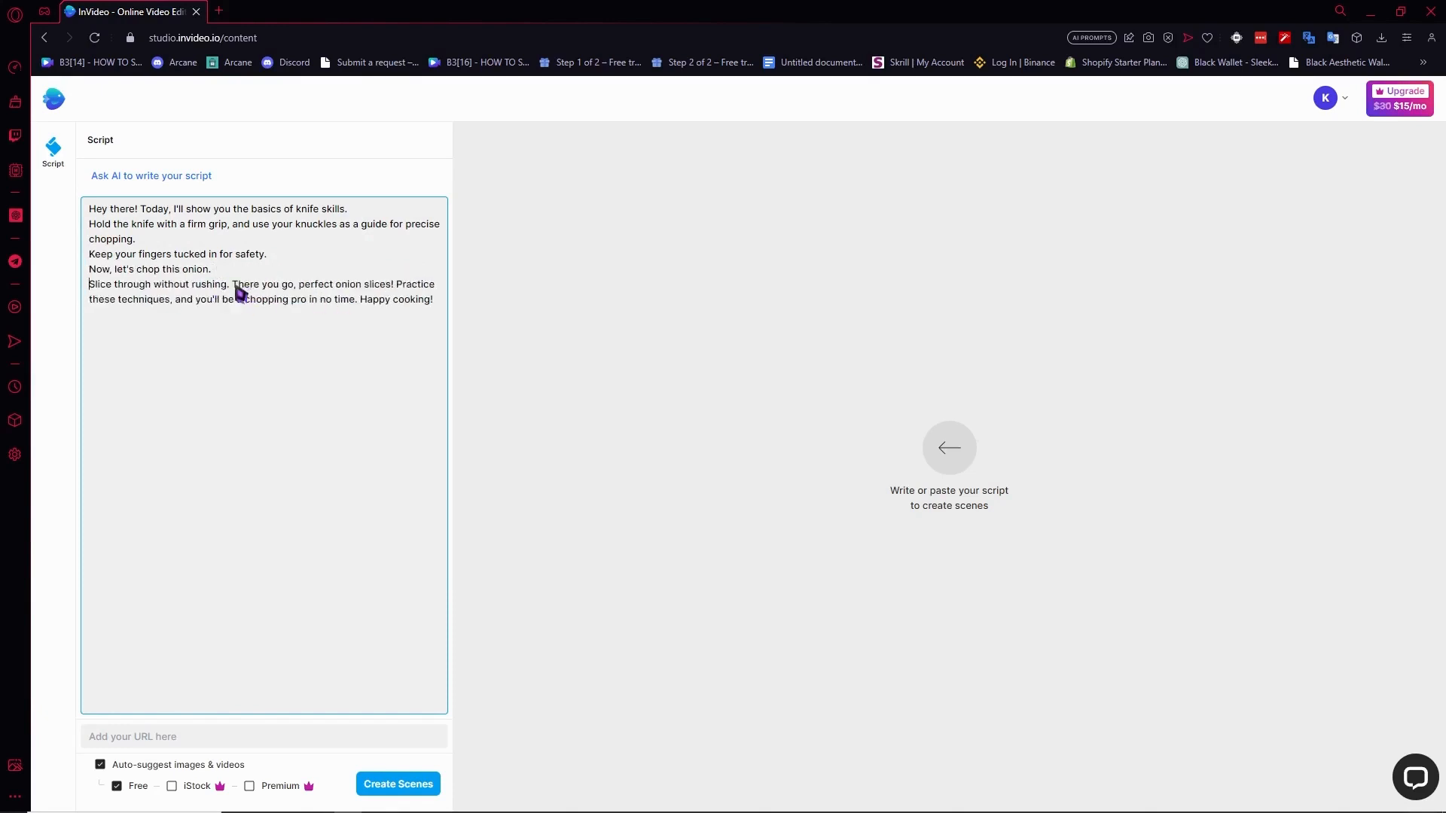
{"action": "key", "text": "Return"}
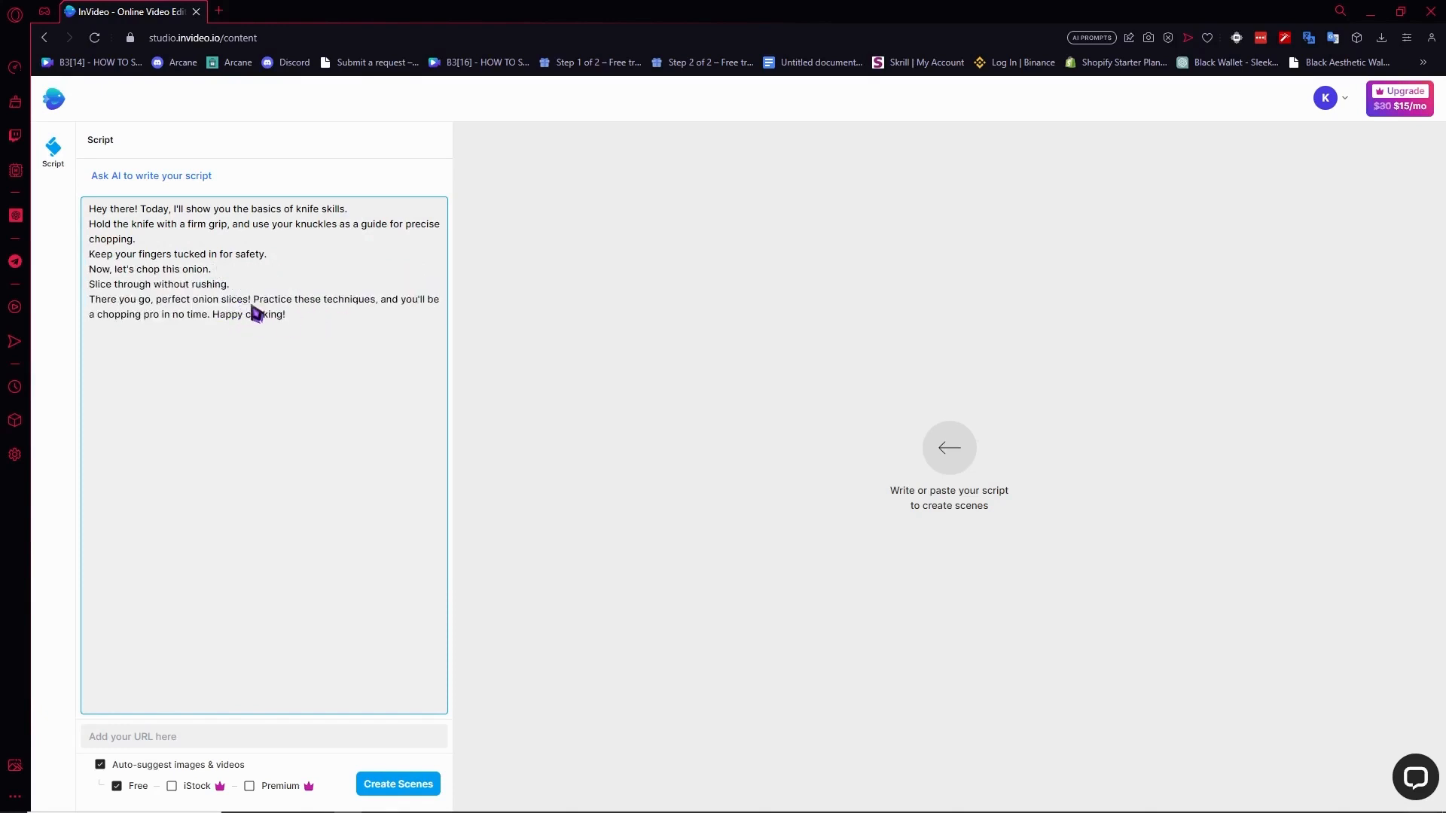
{"action": "key", "text": "Return"}
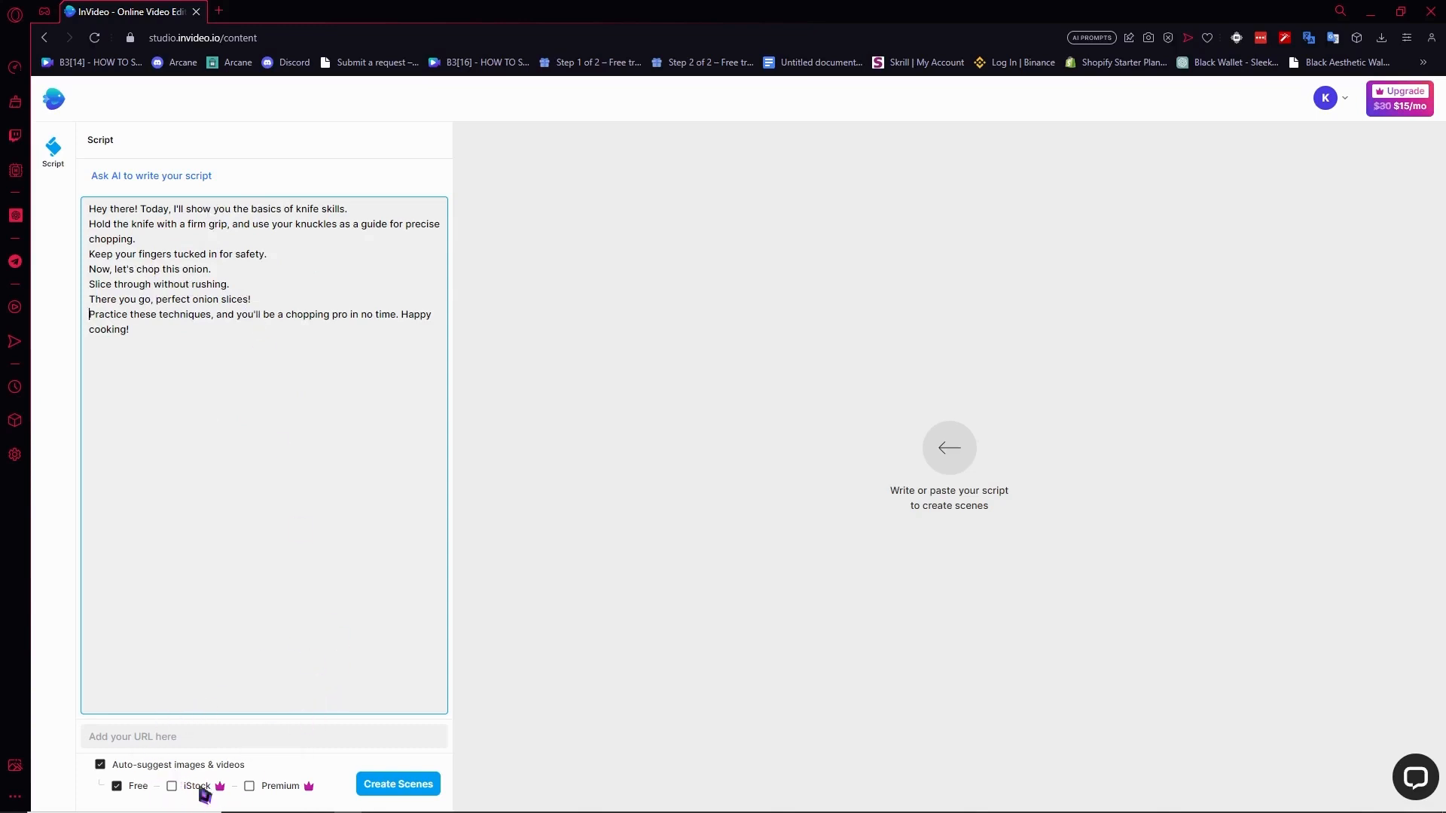
{"action": "mouse_move", "coordinate": [215, 787]}
{"action": "left_click_drag", "start_coordinate": [329, 360], "coordinate": [130, 208]}
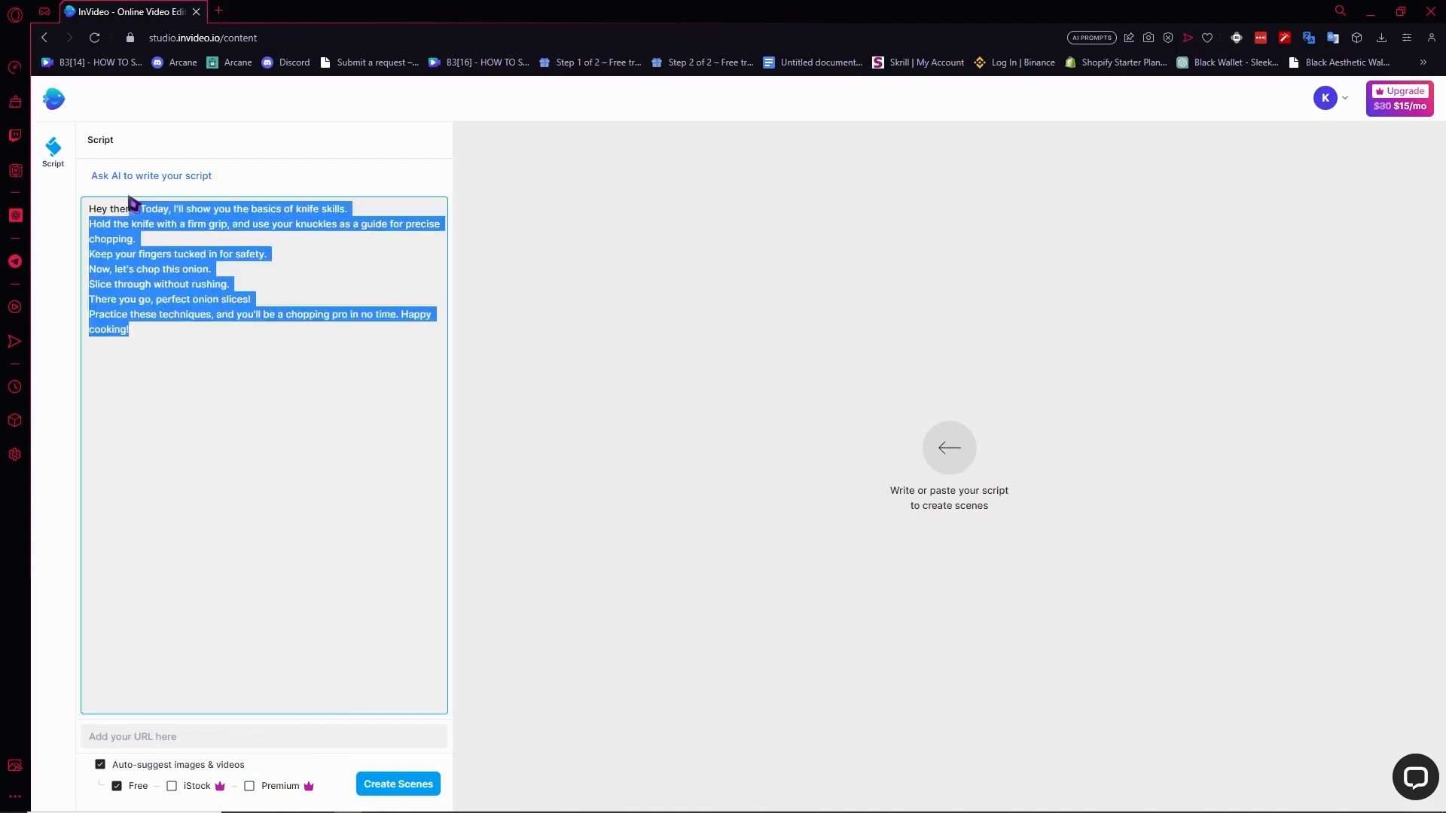
{"action": "left_click", "coordinate": [156, 302]}
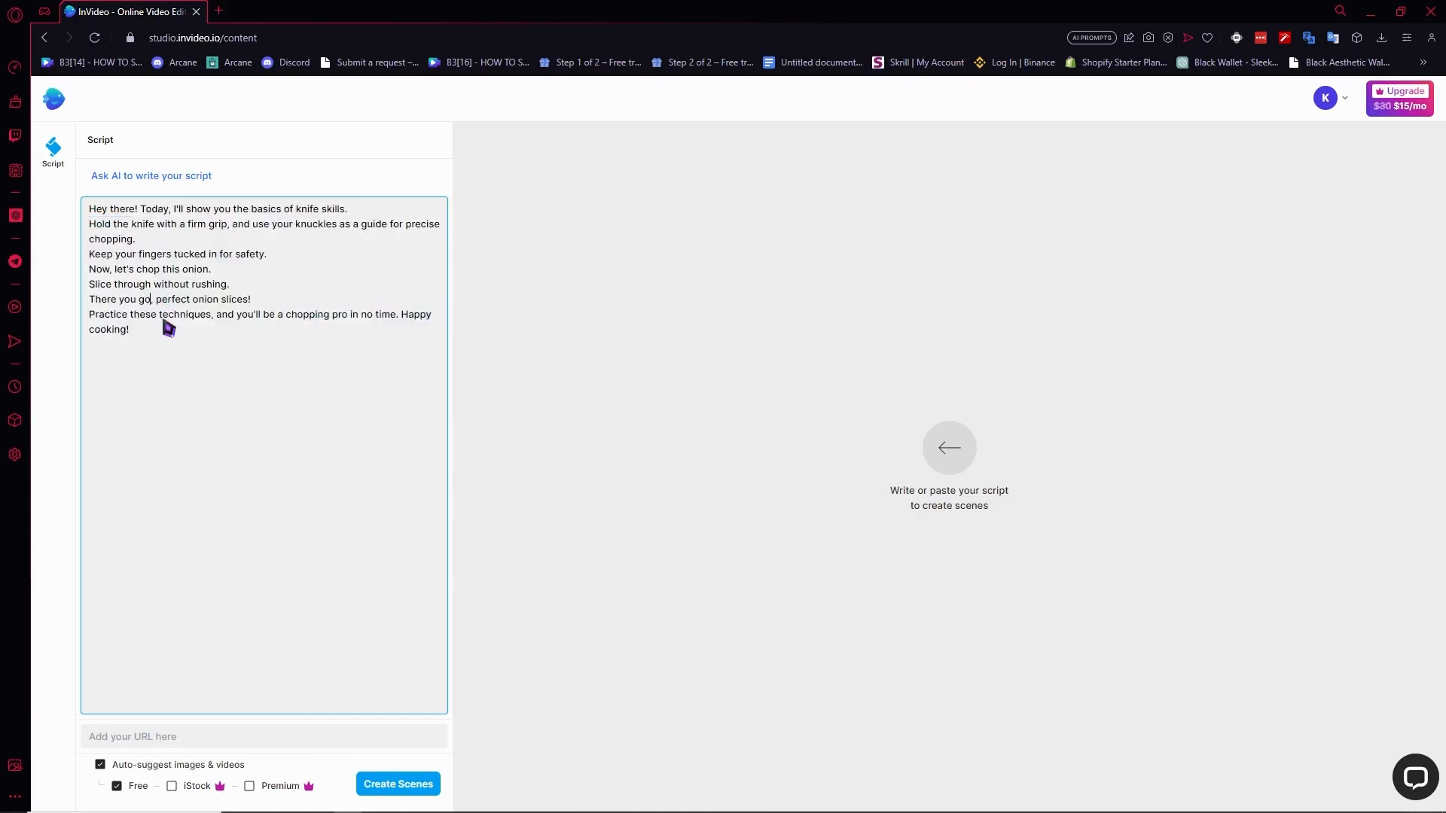
- Create scenes from the pasted script with free auto-suggested media, then select scene #1 in the storyboard
{"action": "left_click", "coordinate": [412, 795]}
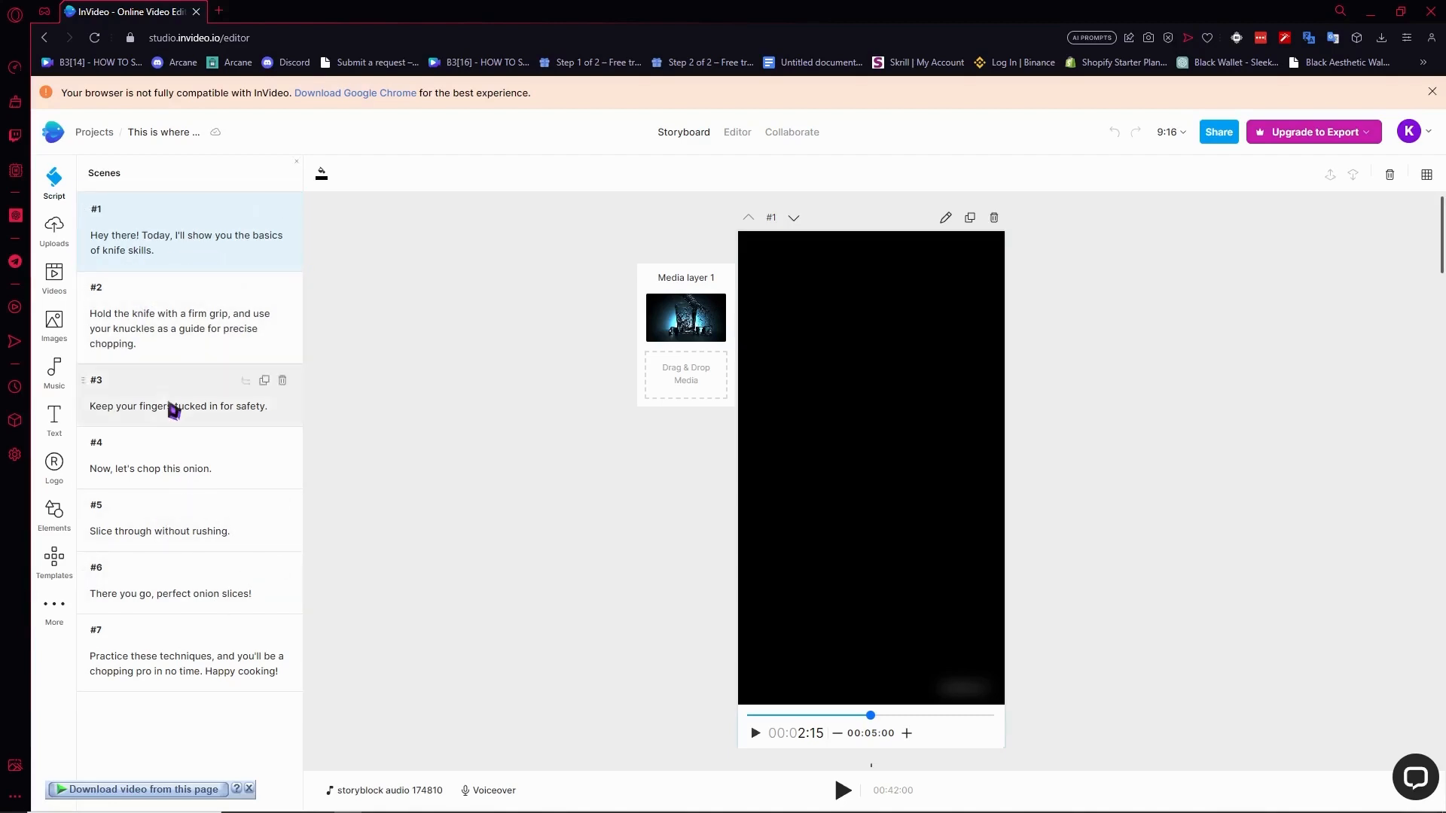
{"action": "scroll", "coordinate": [520, 323], "scroll_direction": "down", "scroll_amount": 2}
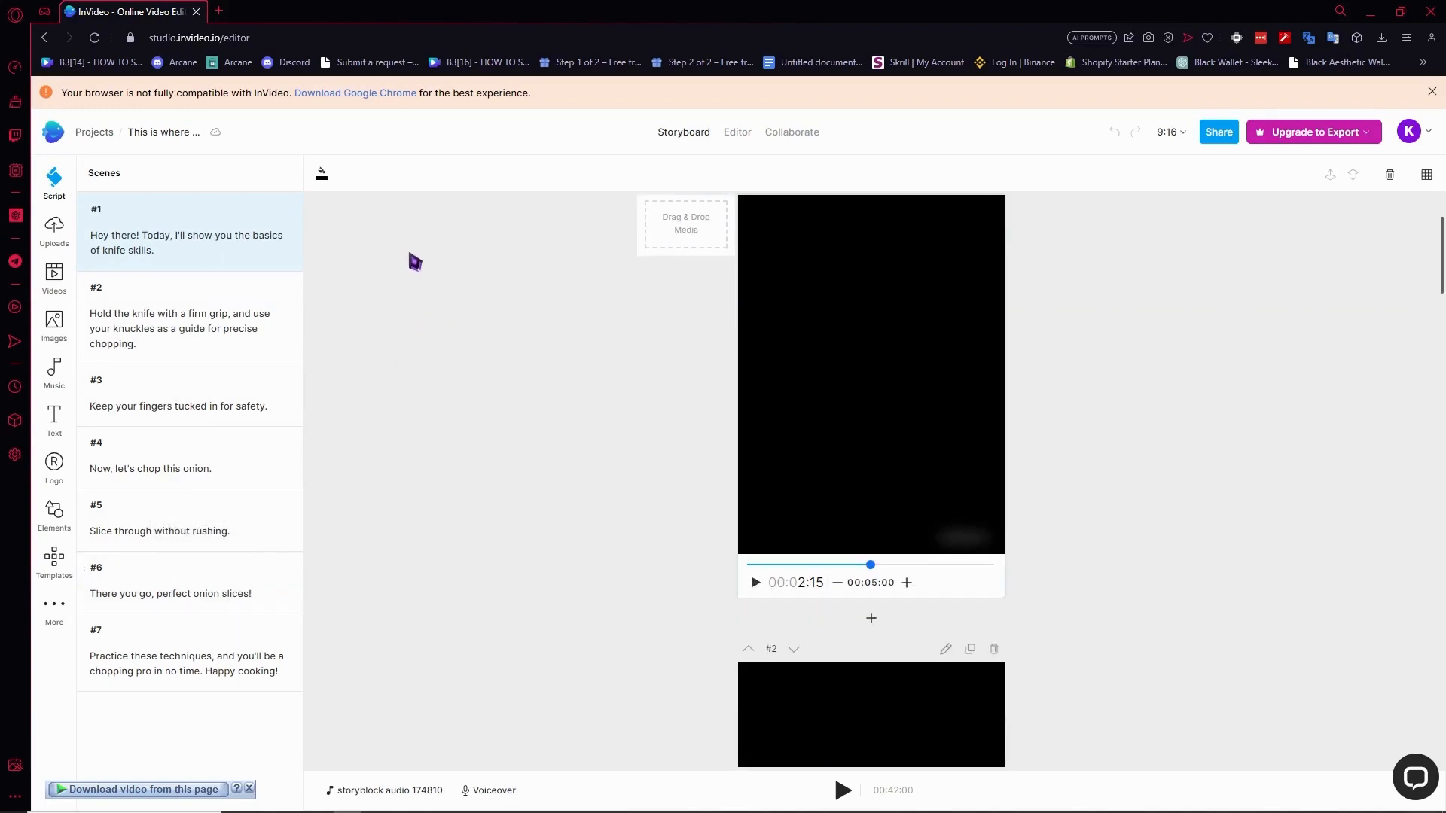
{"action": "scroll", "coordinate": [494, 331], "scroll_direction": "up", "scroll_amount": 2}
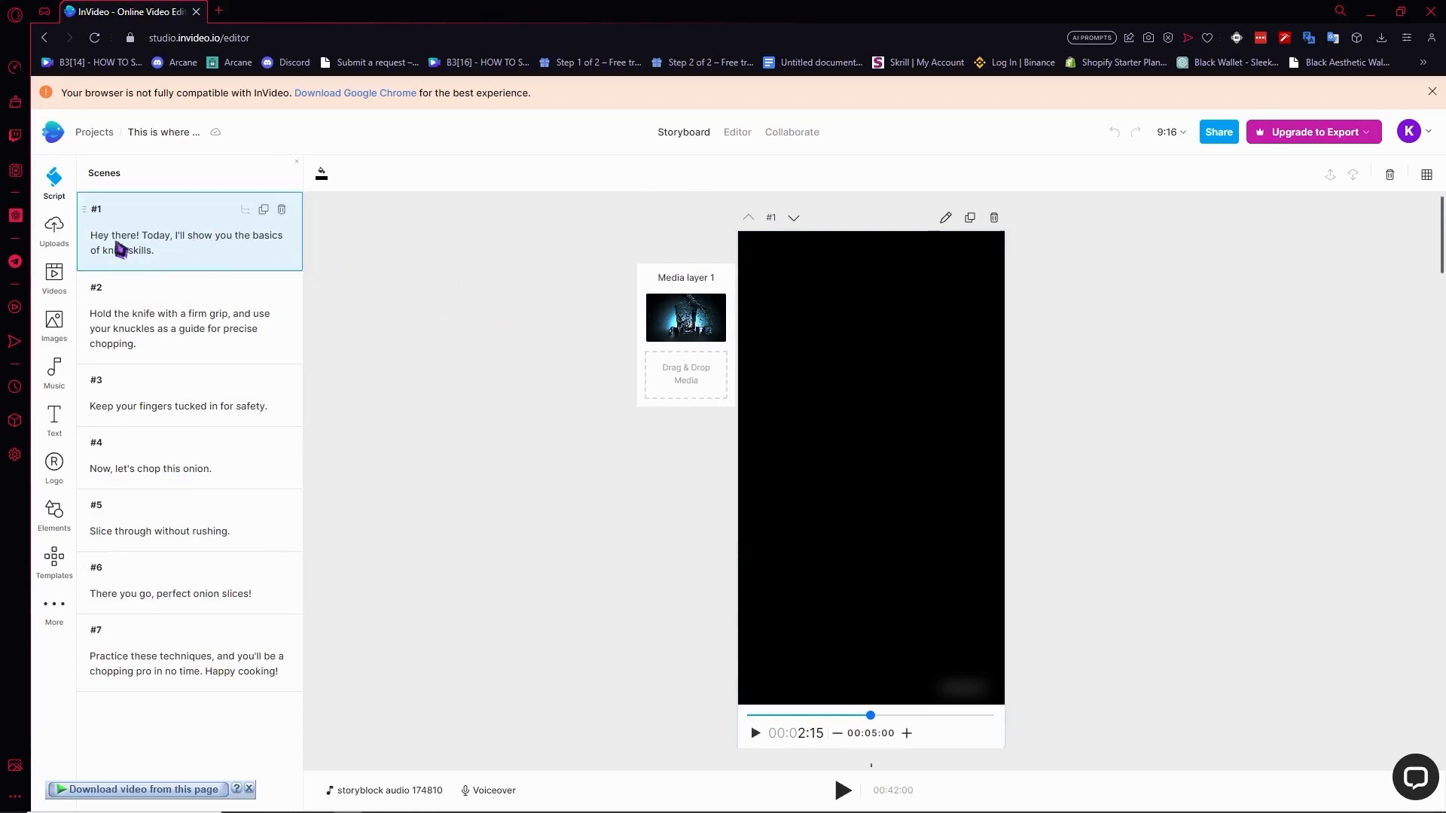
{"action": "left_click", "coordinate": [257, 250]}
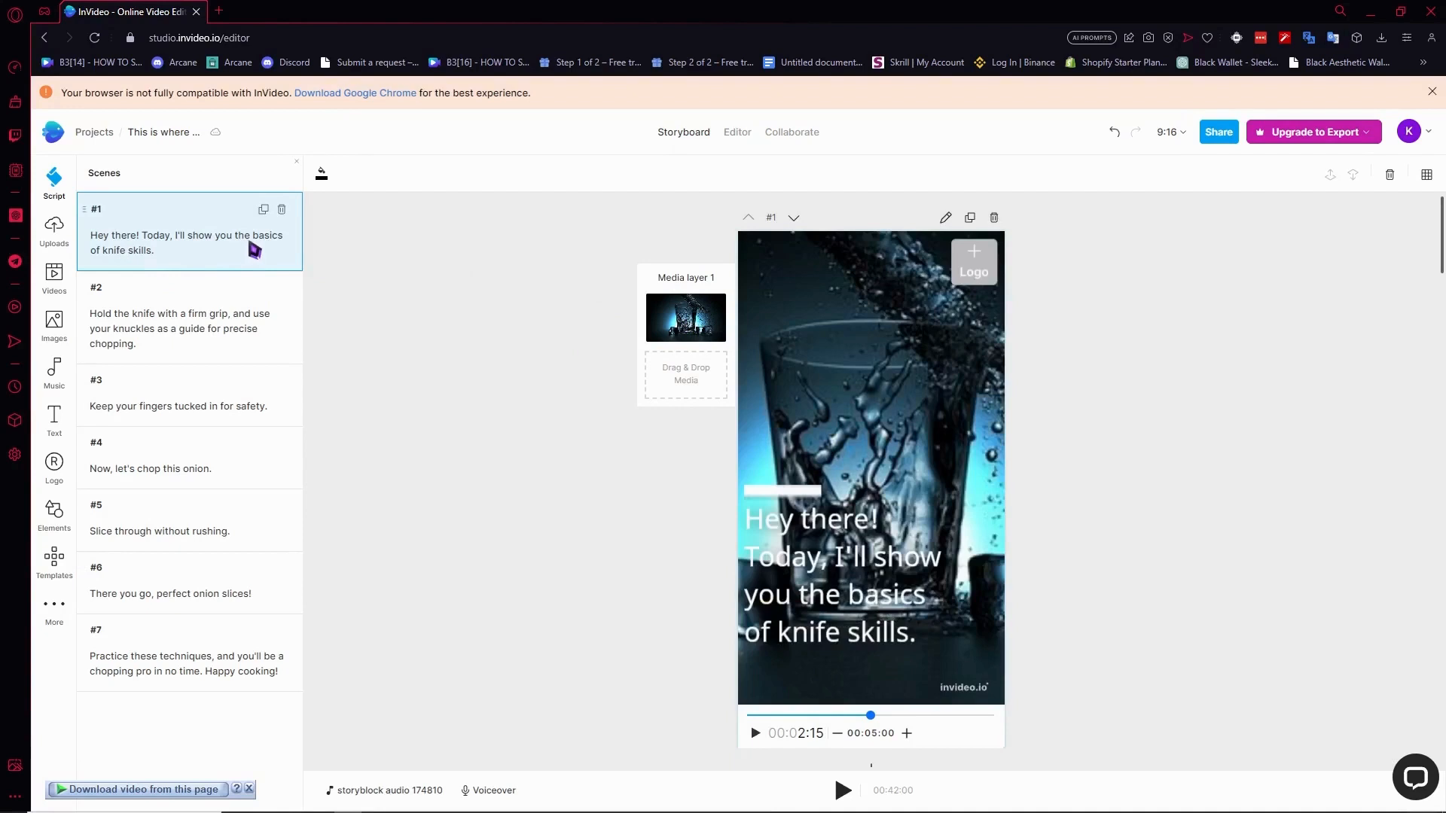
- Open the timeline editor and examine the available options for adding a voiceover
{"action": "left_click", "coordinate": [494, 791]}
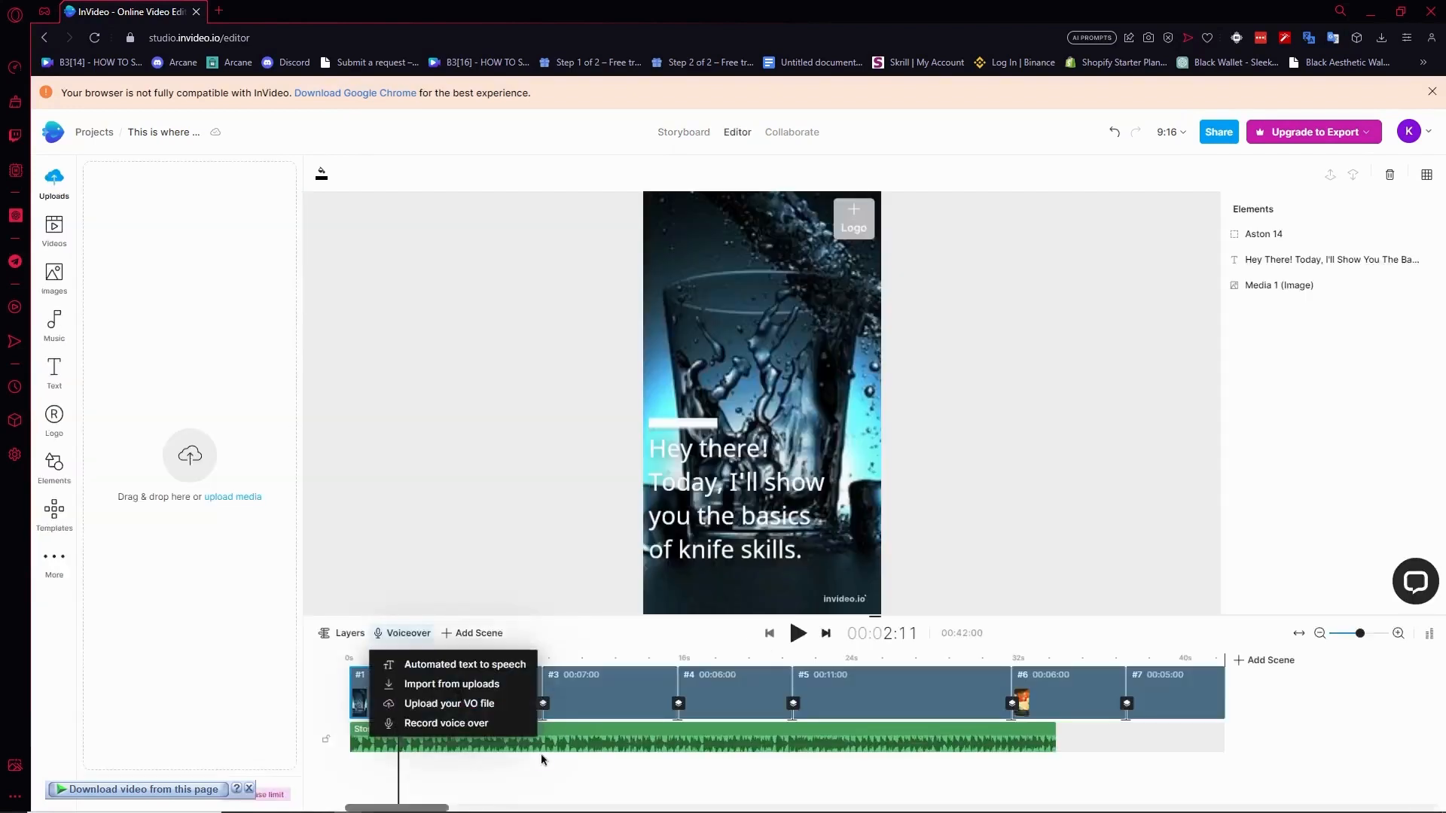
{"action": "left_click", "coordinate": [548, 575]}
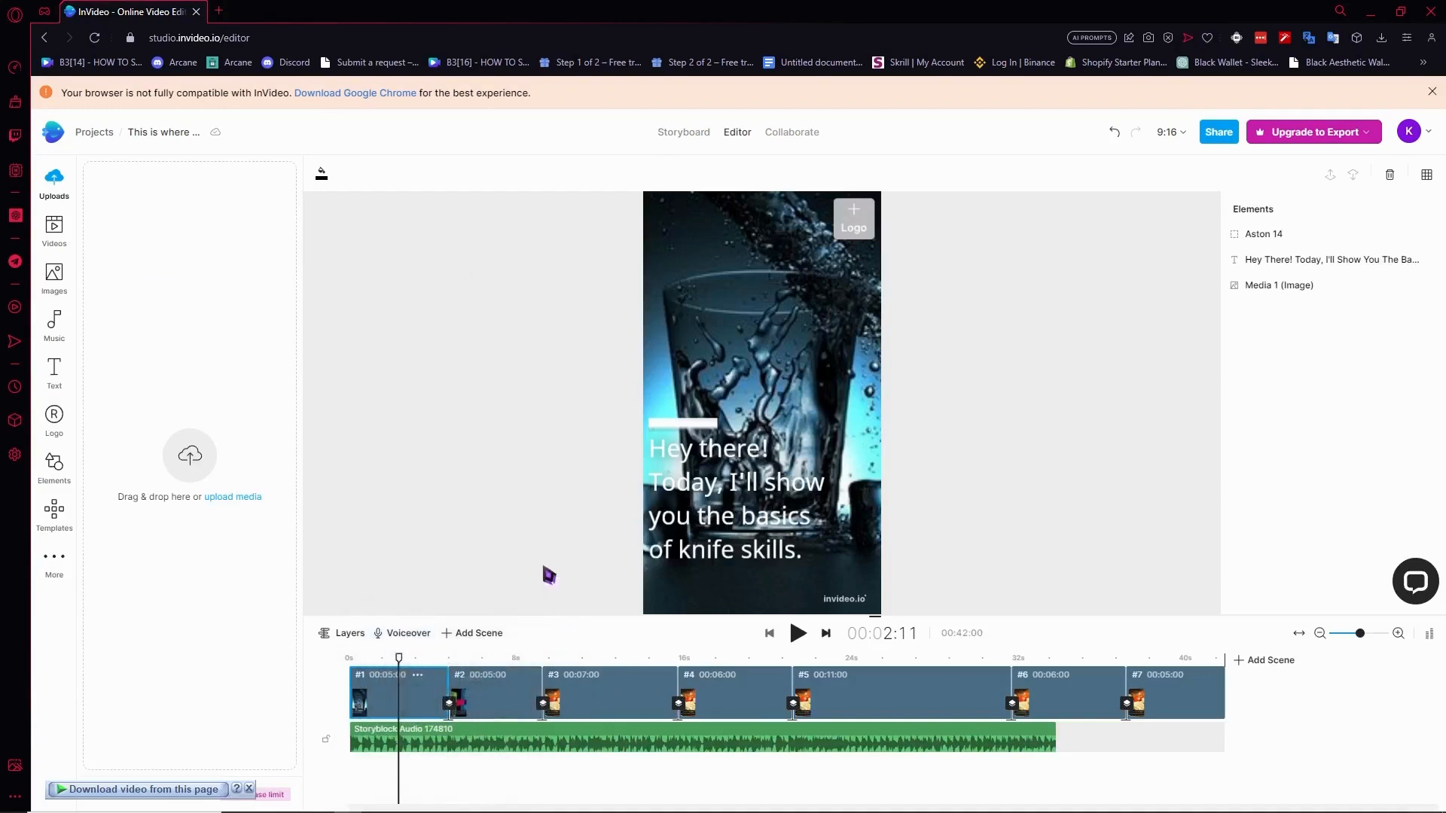
{"action": "left_click", "coordinate": [408, 636]}
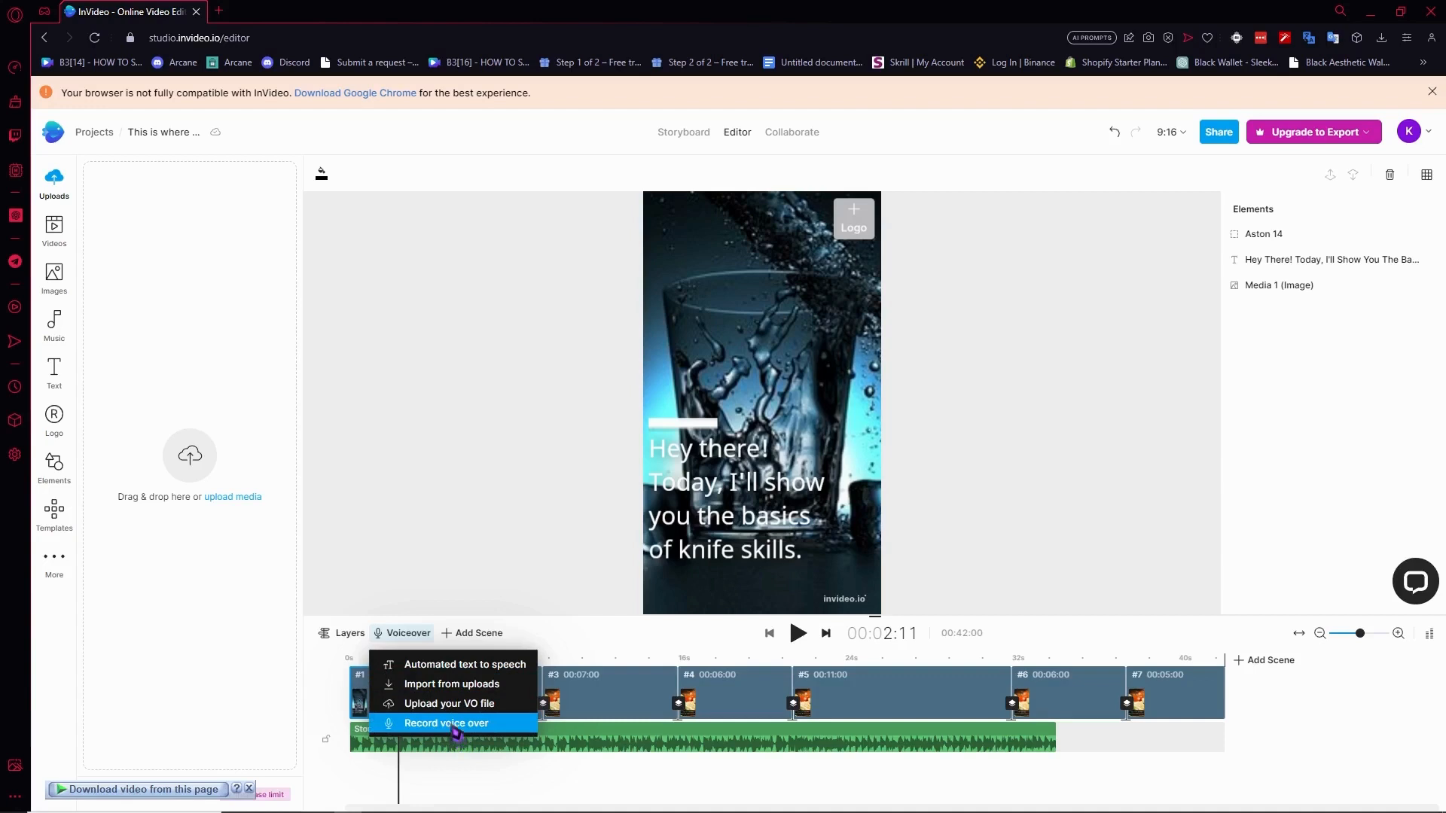
{"action": "left_click", "coordinate": [360, 516]}
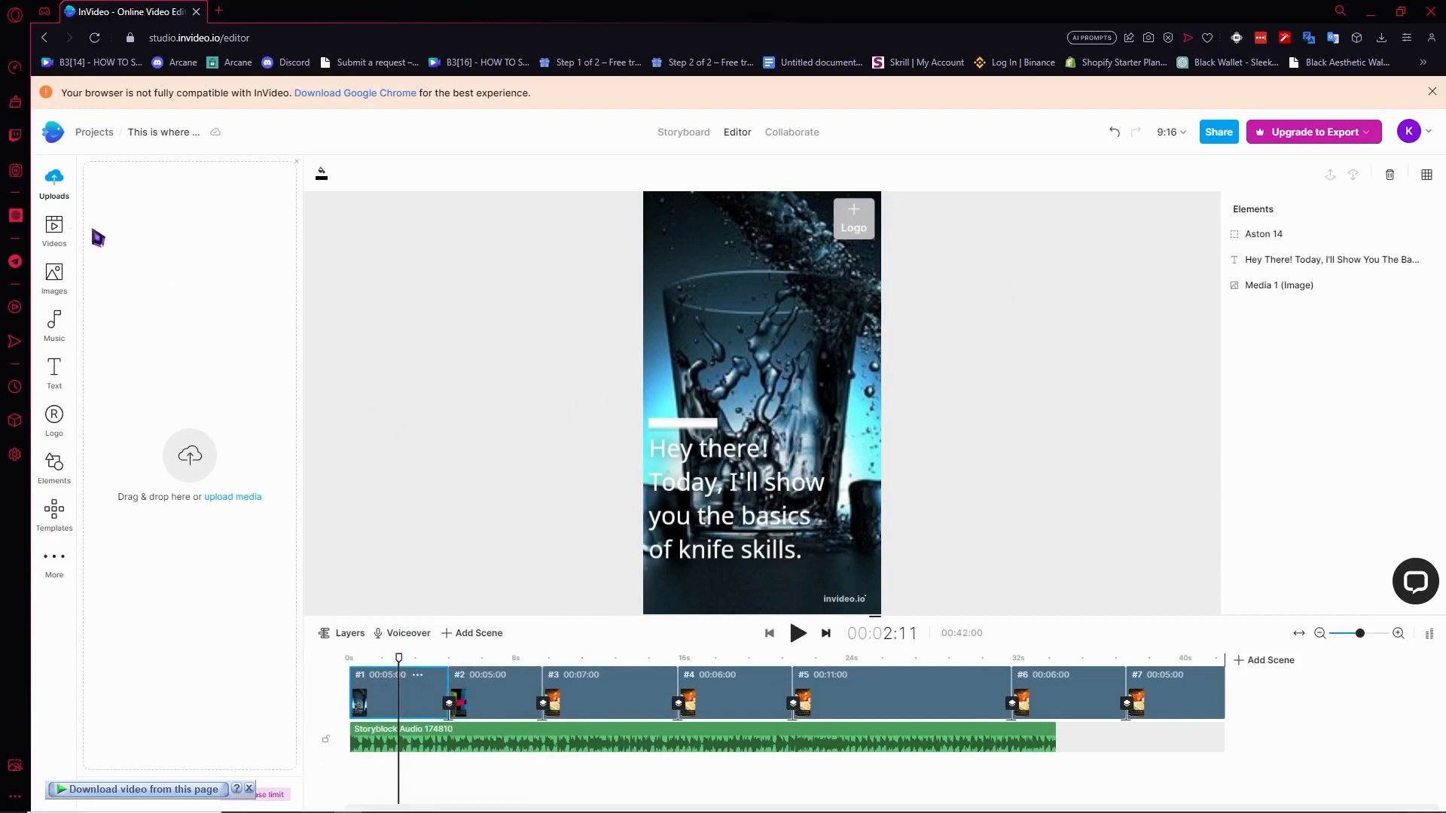
- Examine the stock videos and images and the music, text, logo and elements that can be added to the video
{"action": "left_click", "coordinate": [56, 230]}
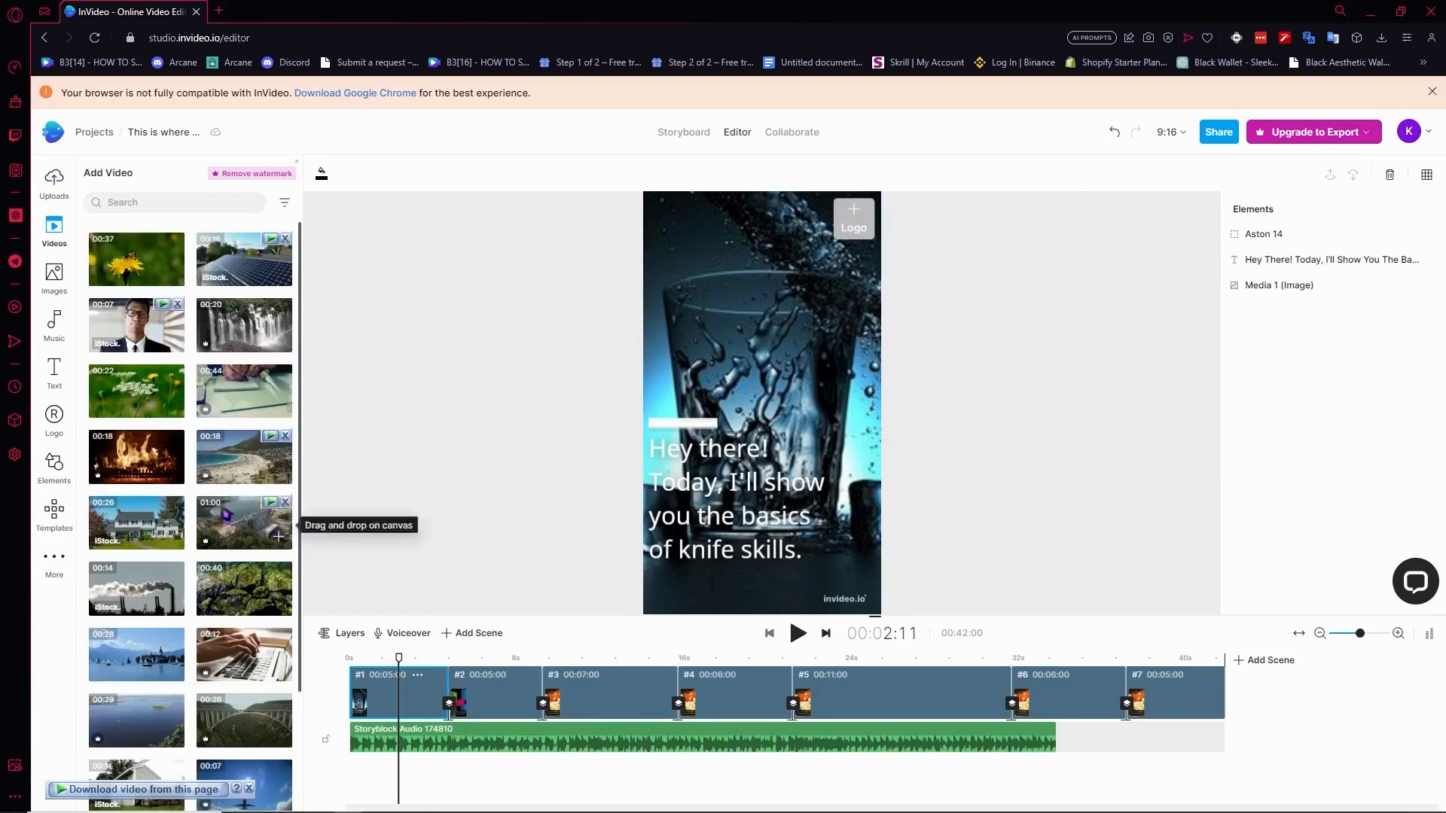
{"action": "scroll", "coordinate": [249, 519], "scroll_direction": "down", "scroll_amount": 2}
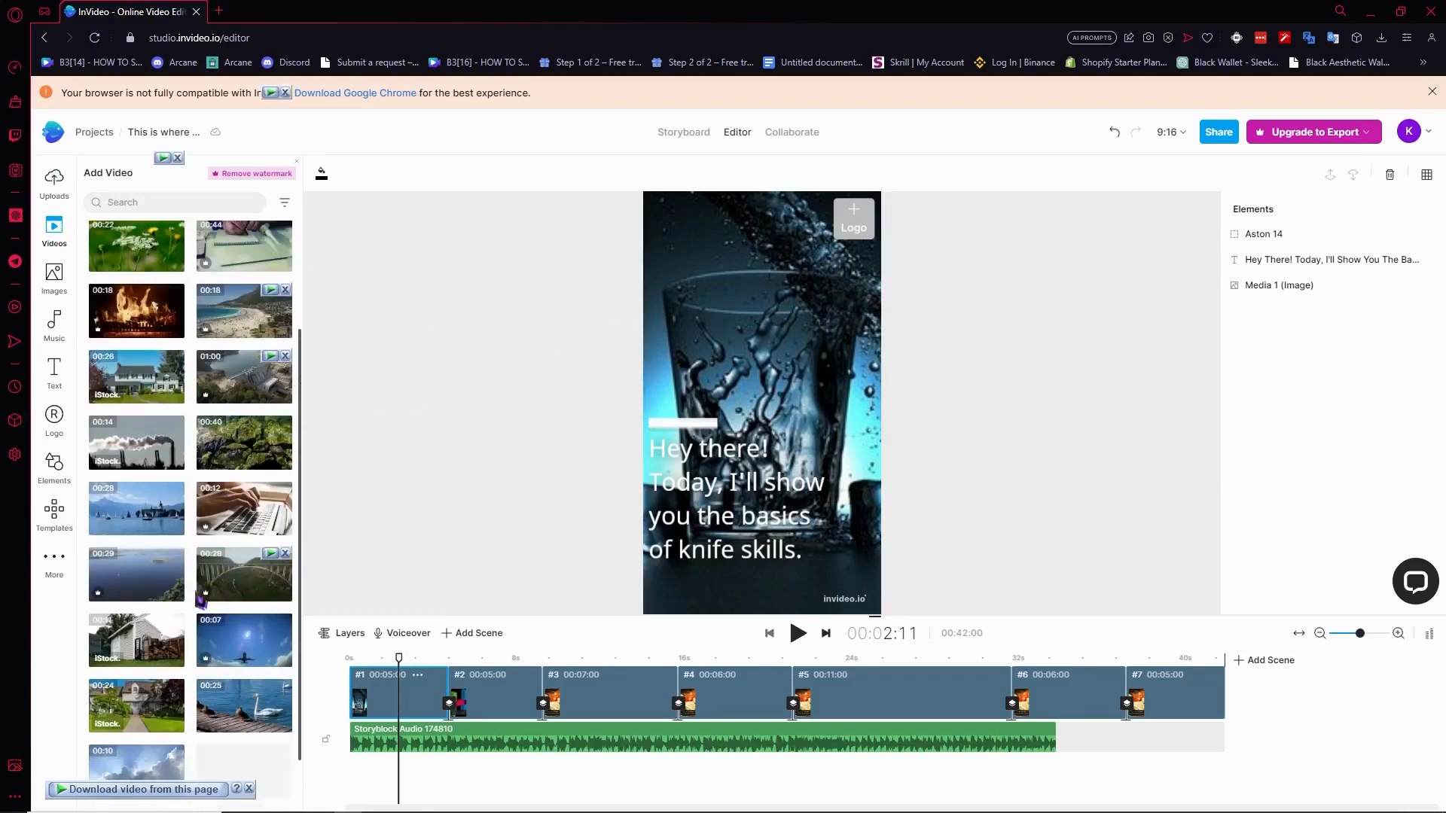
{"action": "left_click", "coordinate": [55, 275]}
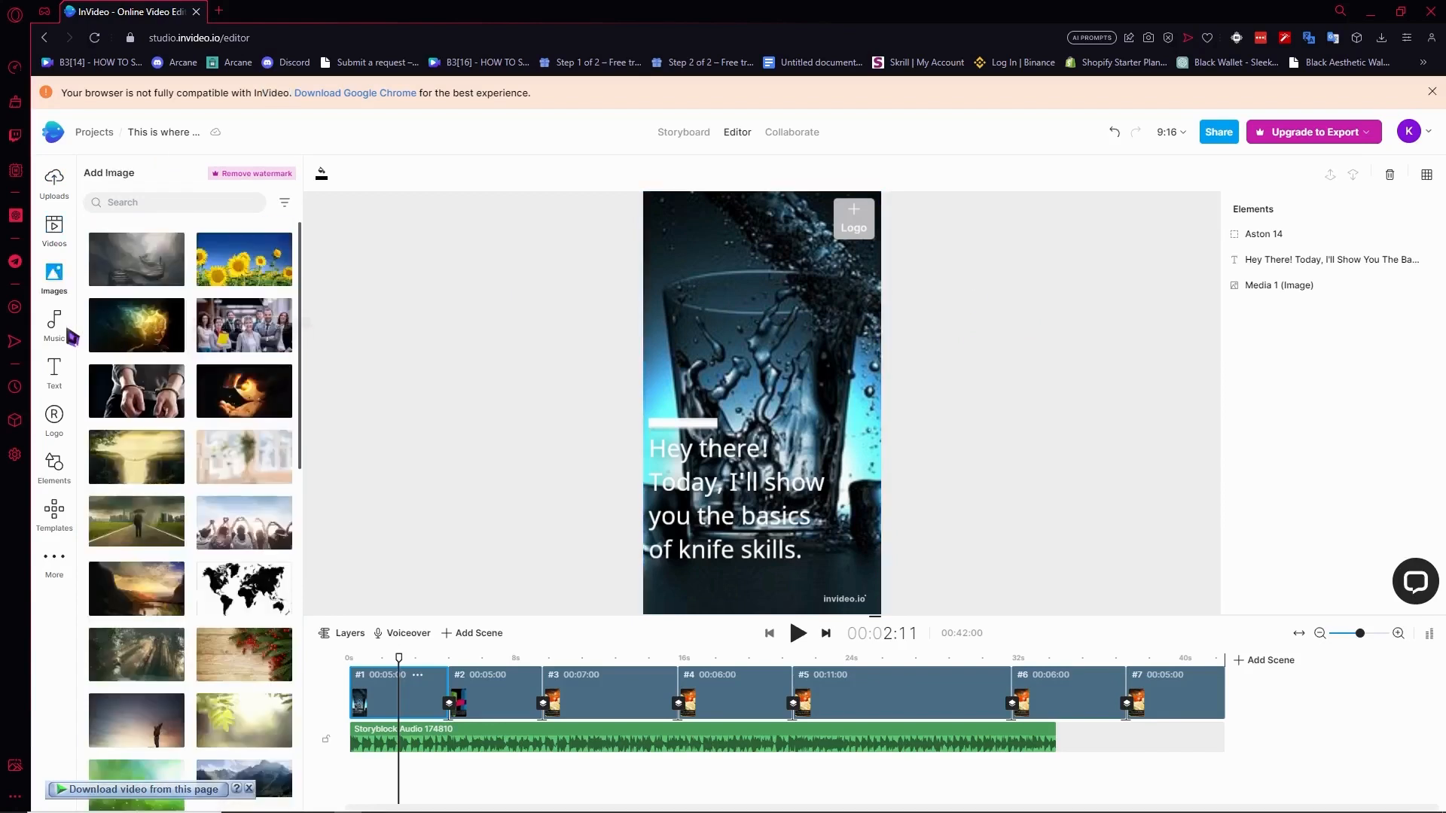
{"action": "left_click", "coordinate": [55, 322]}
{"action": "left_click", "coordinate": [56, 372]}
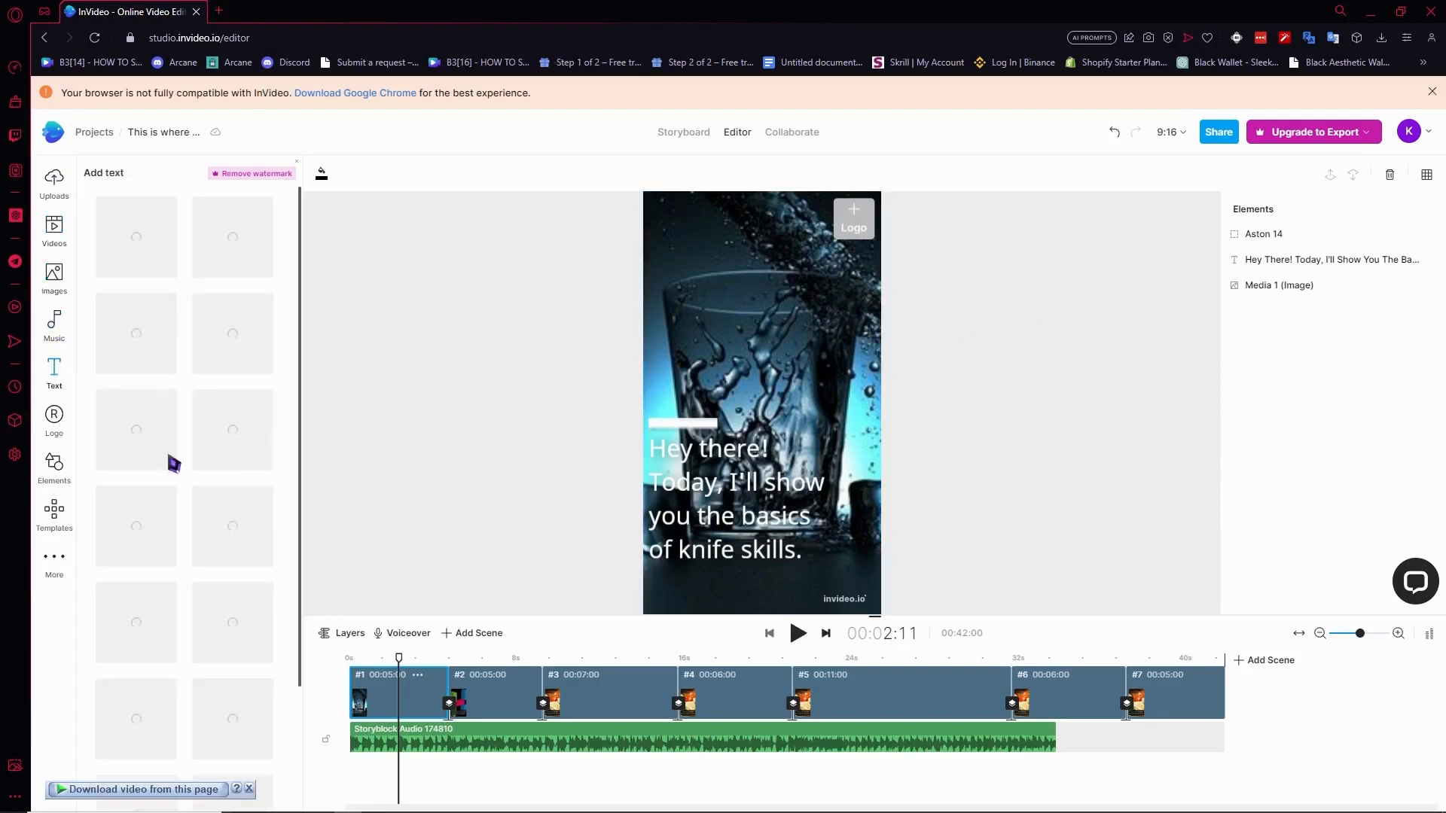
{"action": "left_click", "coordinate": [60, 425]}
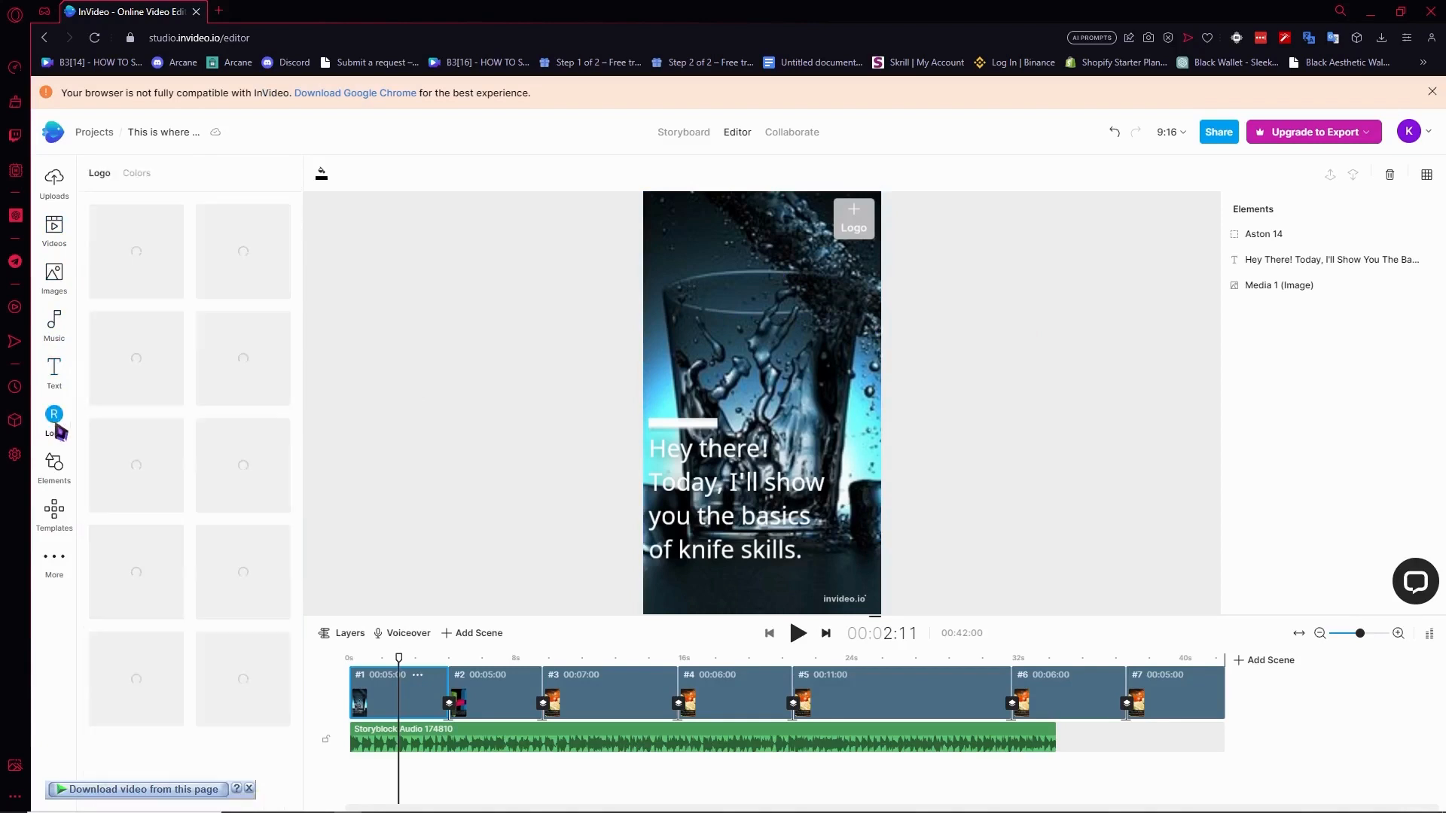
{"action": "left_click", "coordinate": [58, 468]}
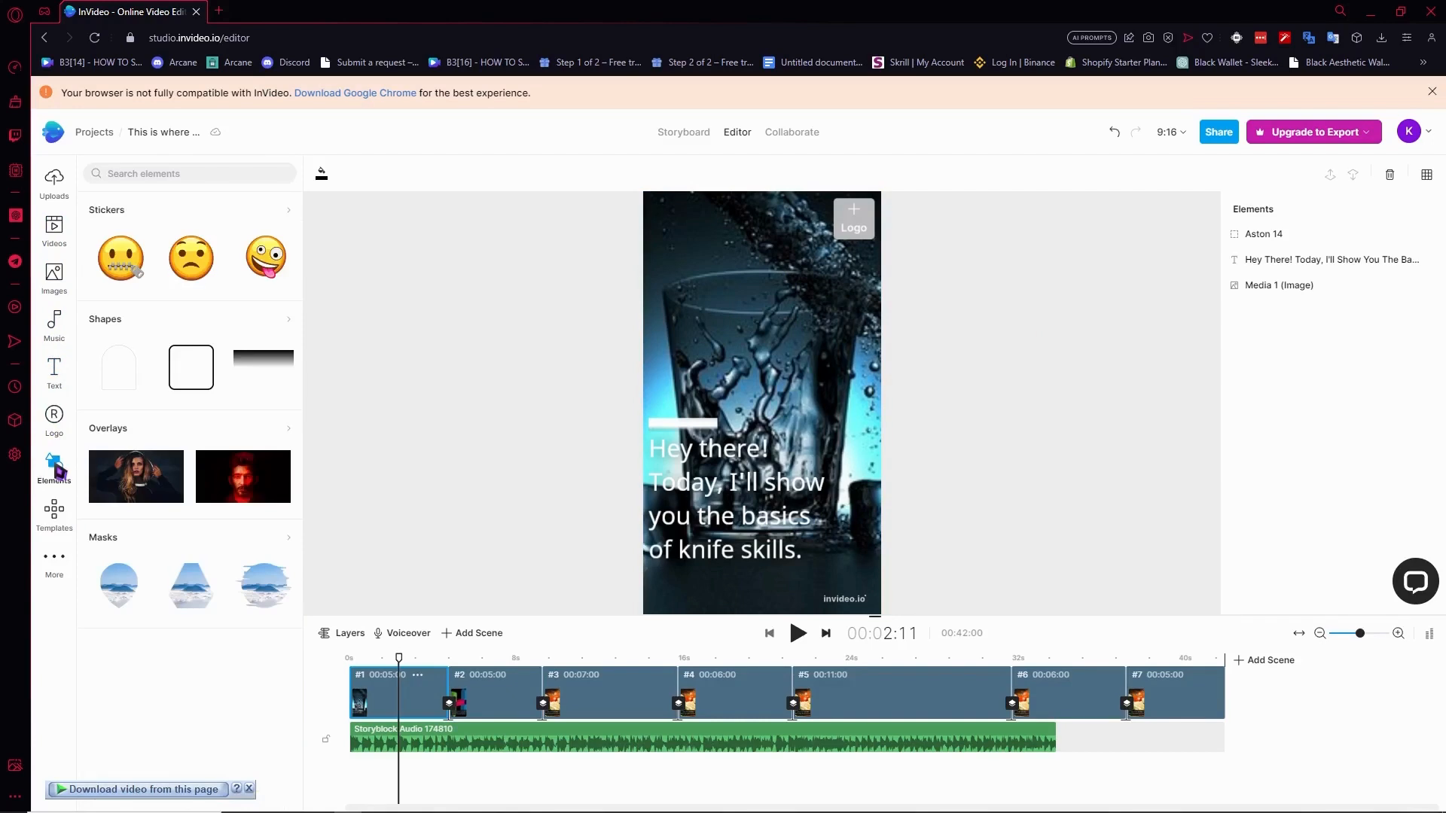
{"action": "mouse_move", "coordinate": [145, 482]}
- Browse the food and cooking designs in the template library
{"action": "left_click", "coordinate": [58, 512]}
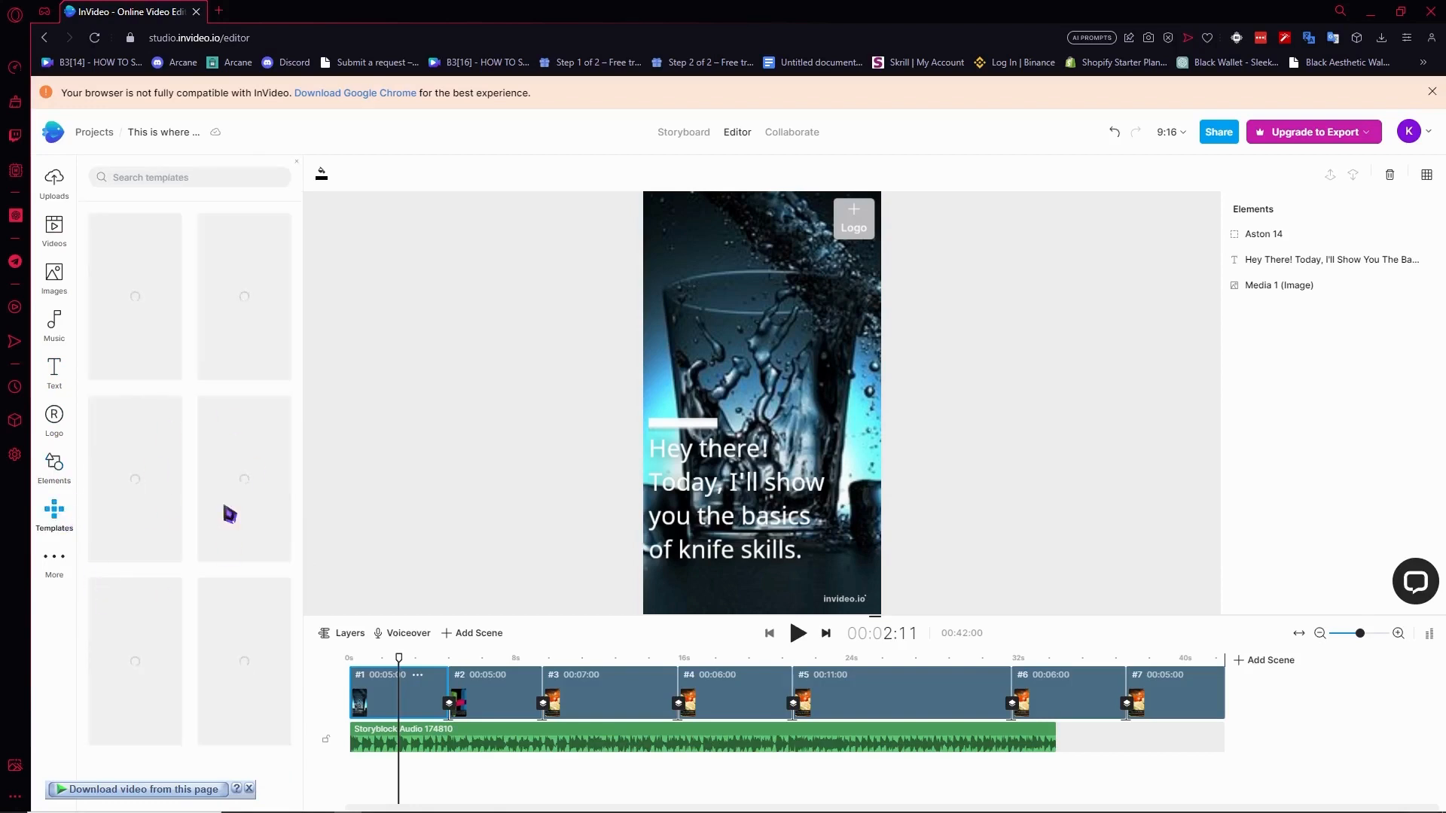
{"action": "scroll", "coordinate": [197, 647], "scroll_direction": "down", "scroll_amount": 3}
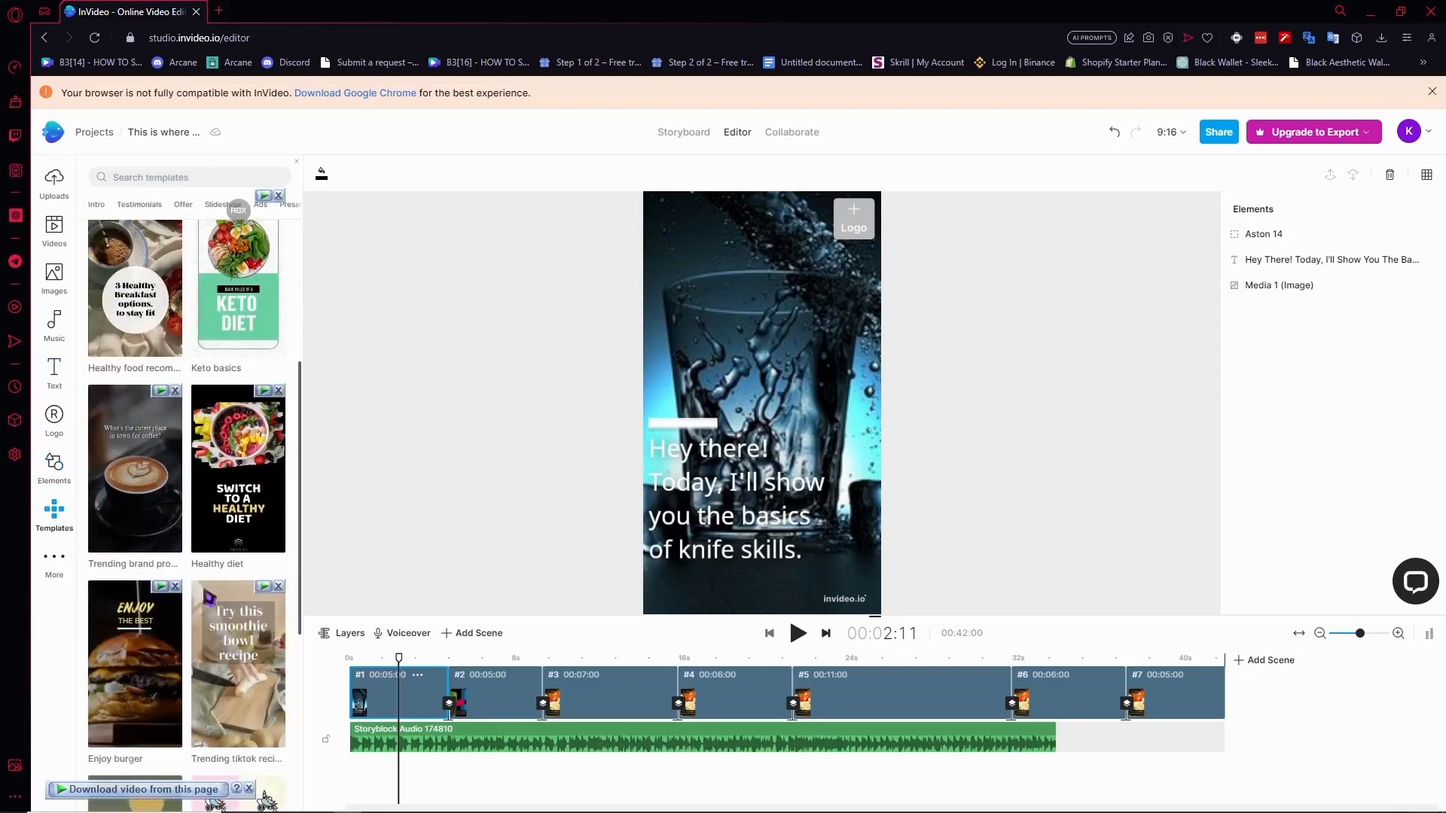
{"action": "mouse_move", "coordinate": [208, 559]}
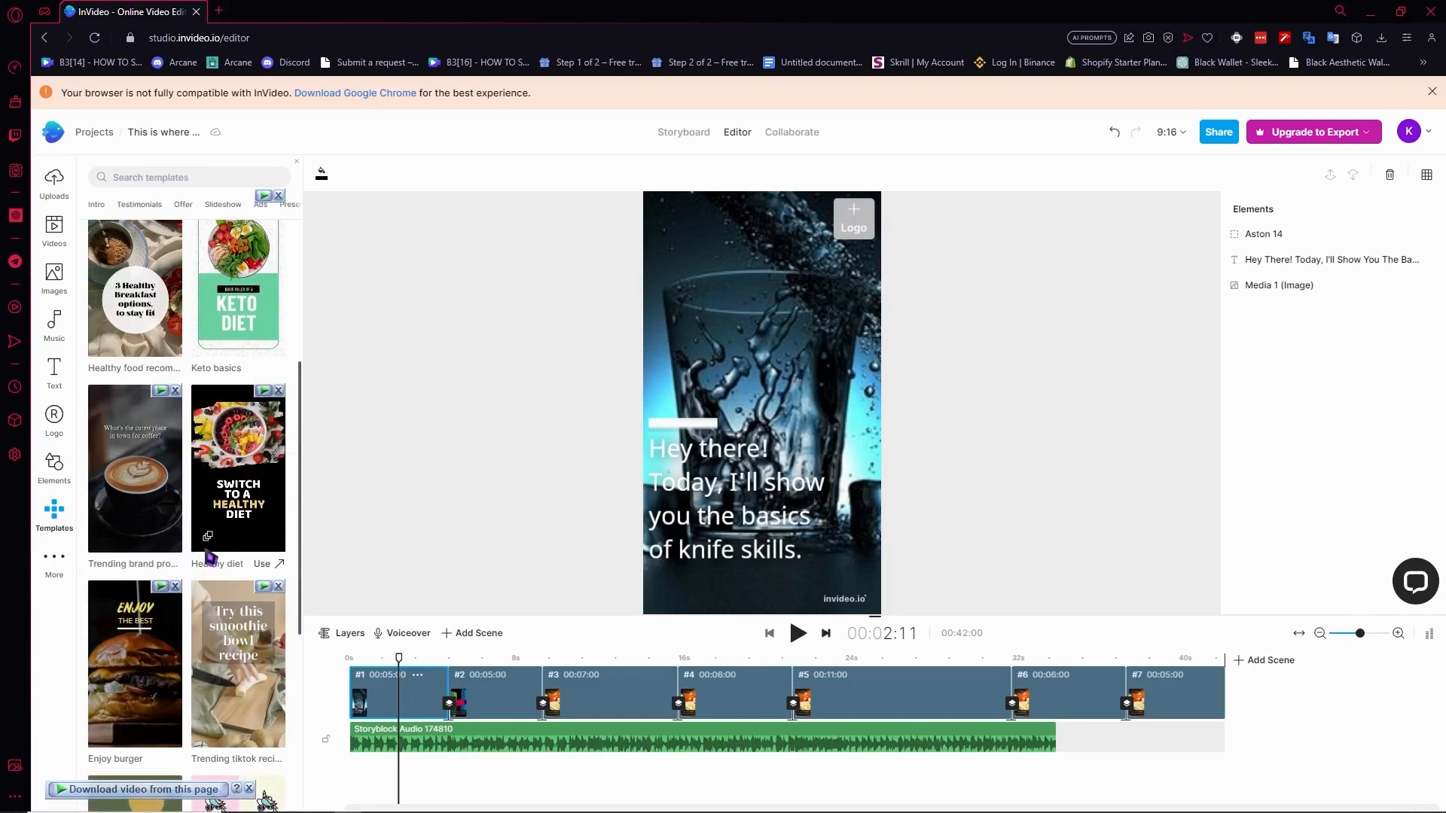
{"action": "scroll", "coordinate": [226, 542], "scroll_direction": "down", "scroll_amount": 4}
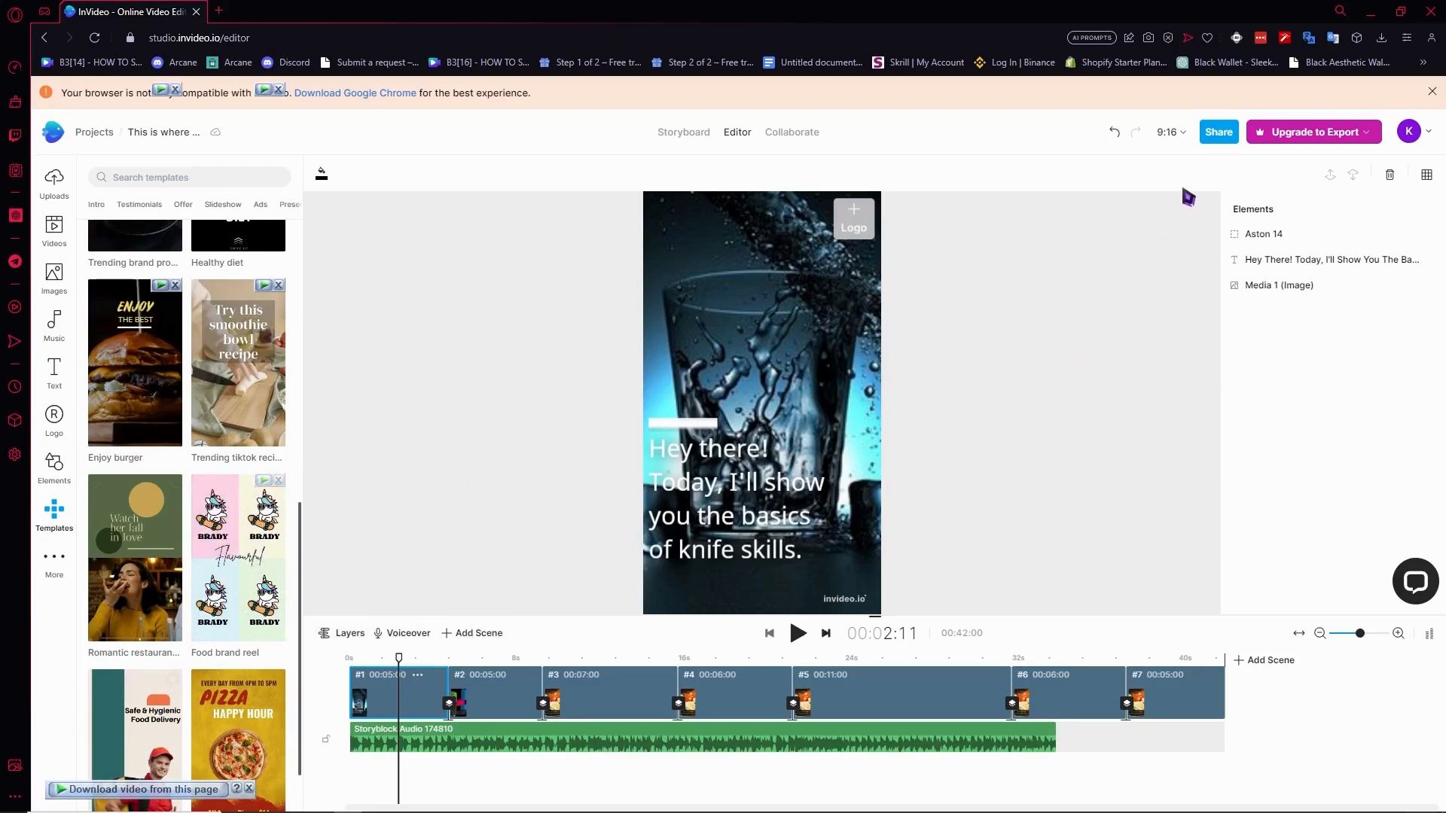
- Duplicate scene #1 in the timeline and start exporting the video
{"action": "key", "text": "ctrl+d"}
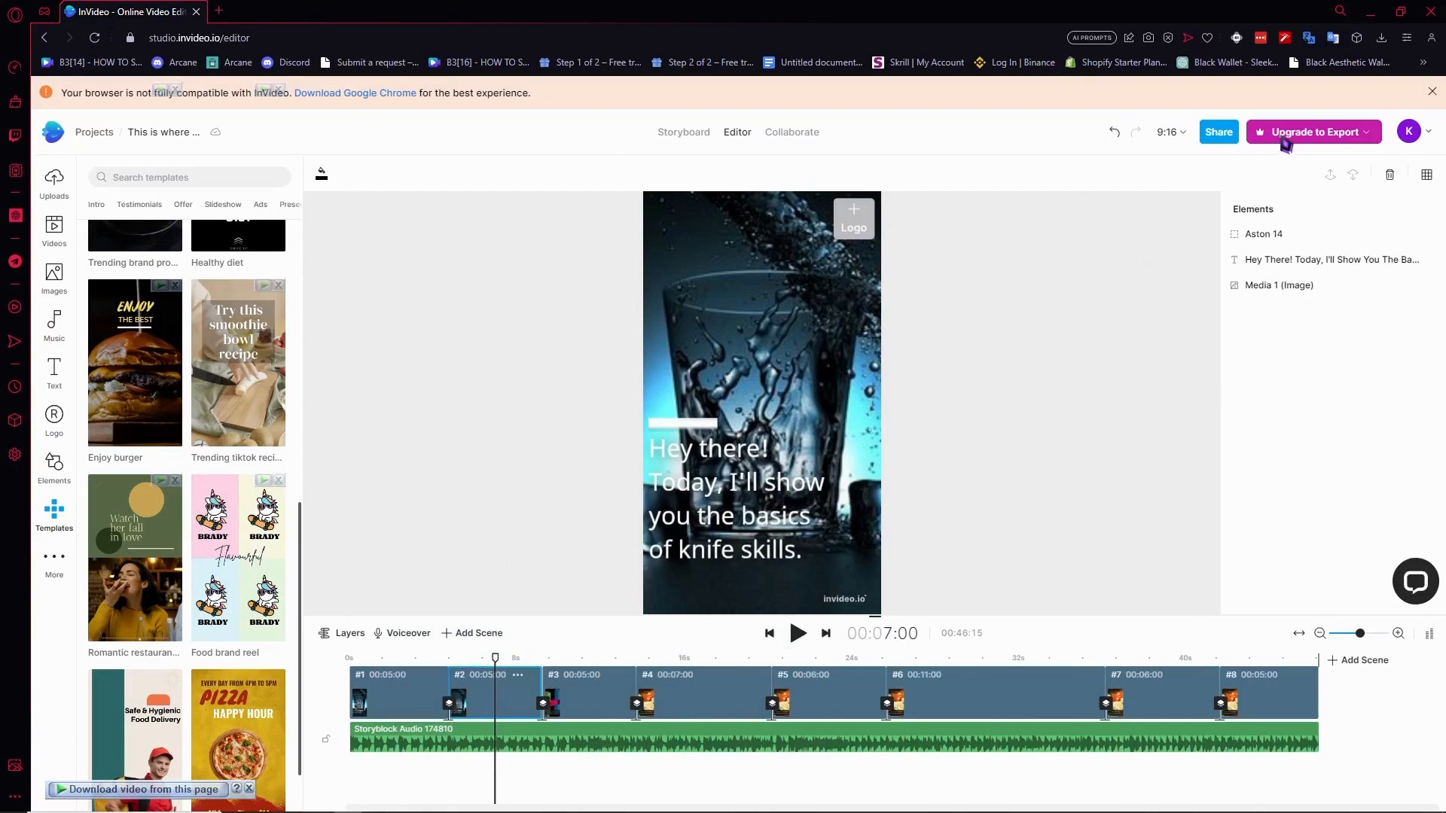
{"action": "left_click", "coordinate": [1333, 136]}
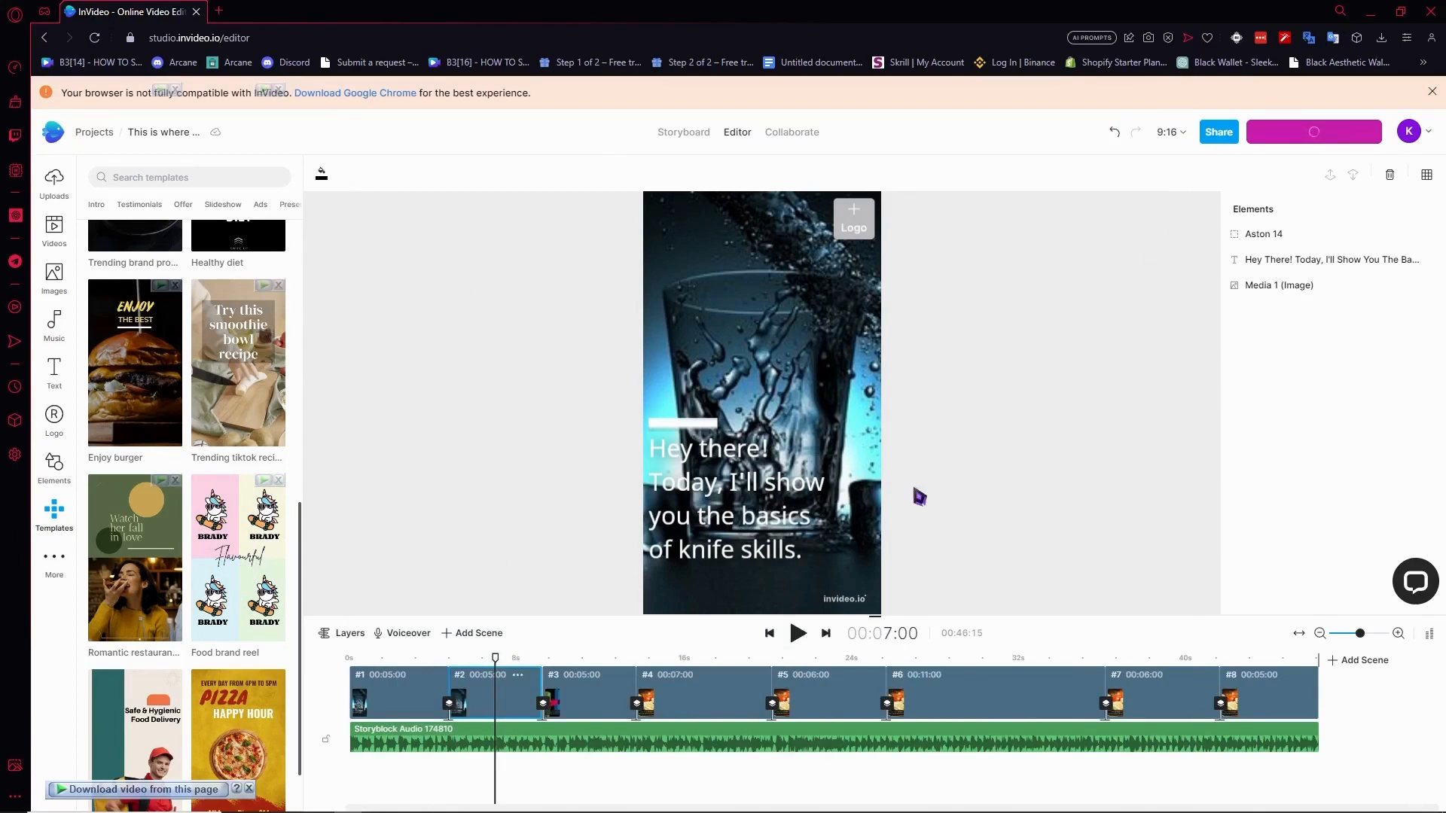